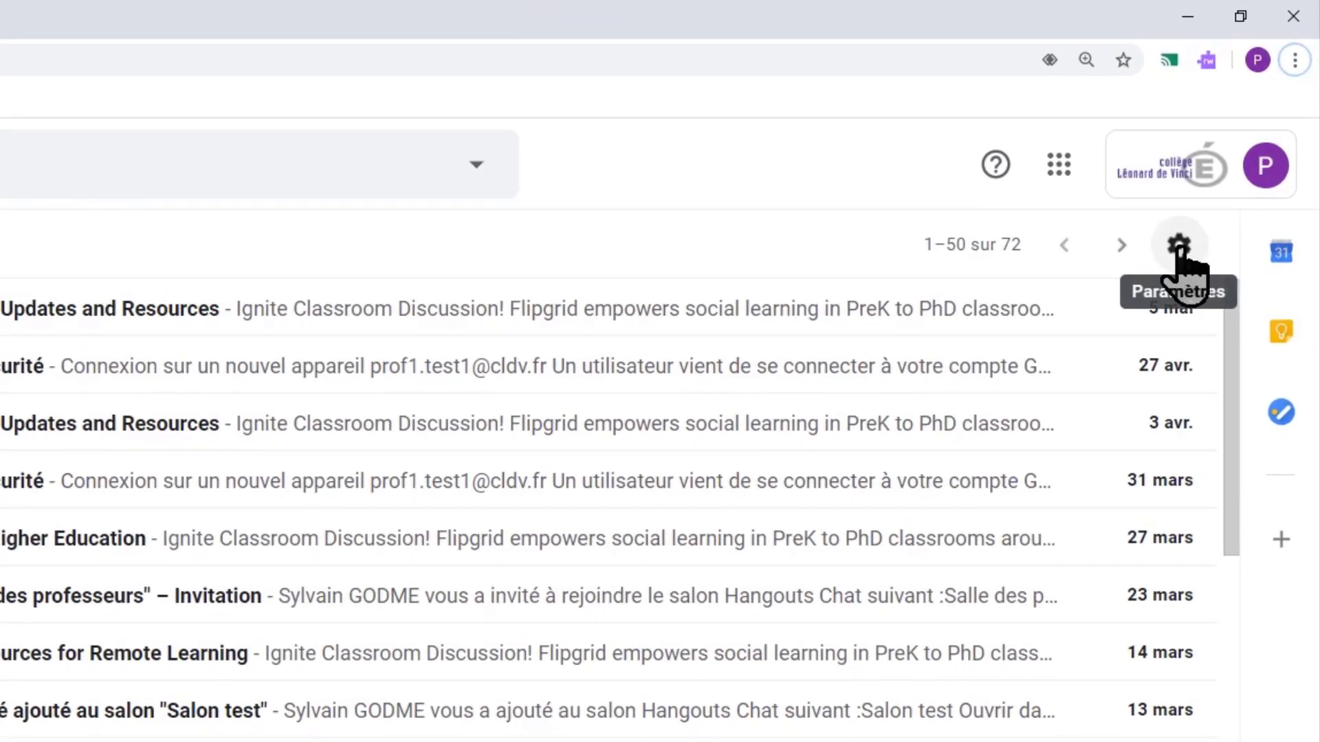
# Create a new mail label named "Classroom" in the label settings
pyautogui.click(1179, 246)
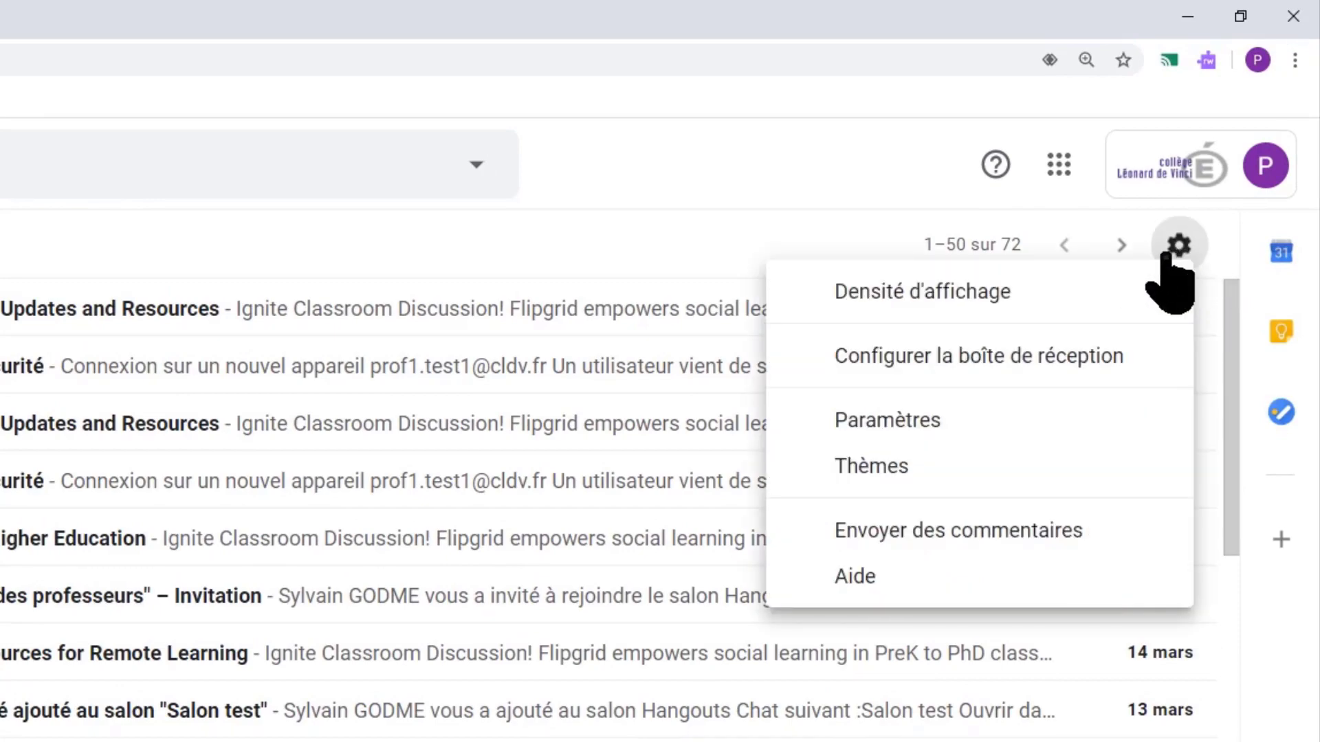
pyautogui.click(1024, 422)
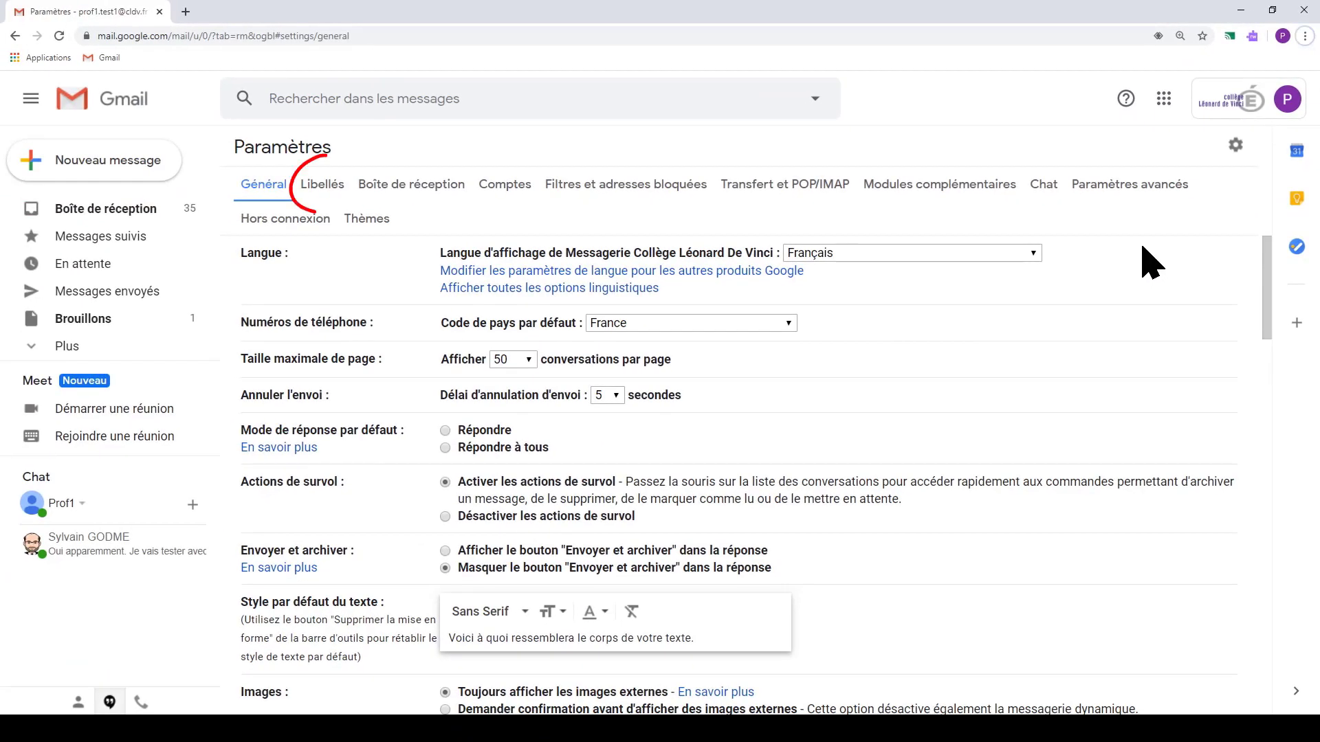
pyautogui.click(332, 186)
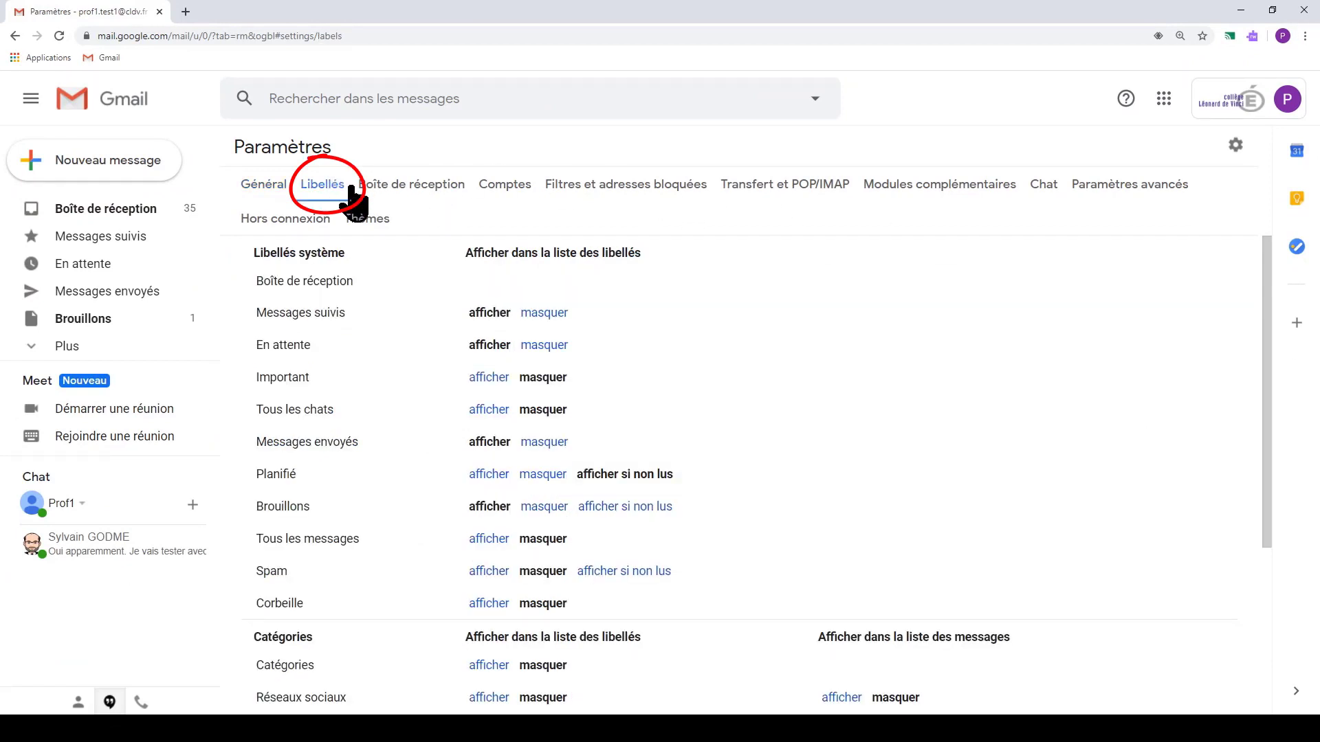
pyautogui.scroll(-4, 414, 303)
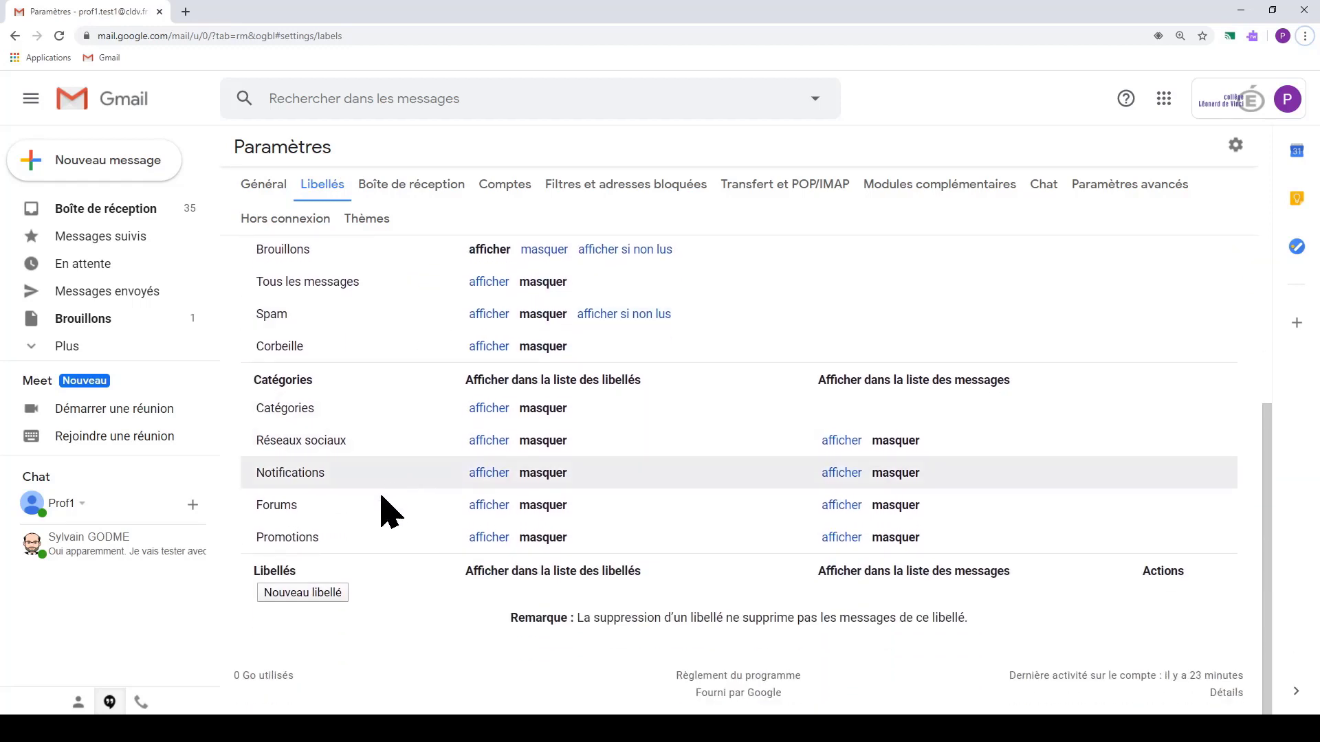
pyautogui.click(320, 595)
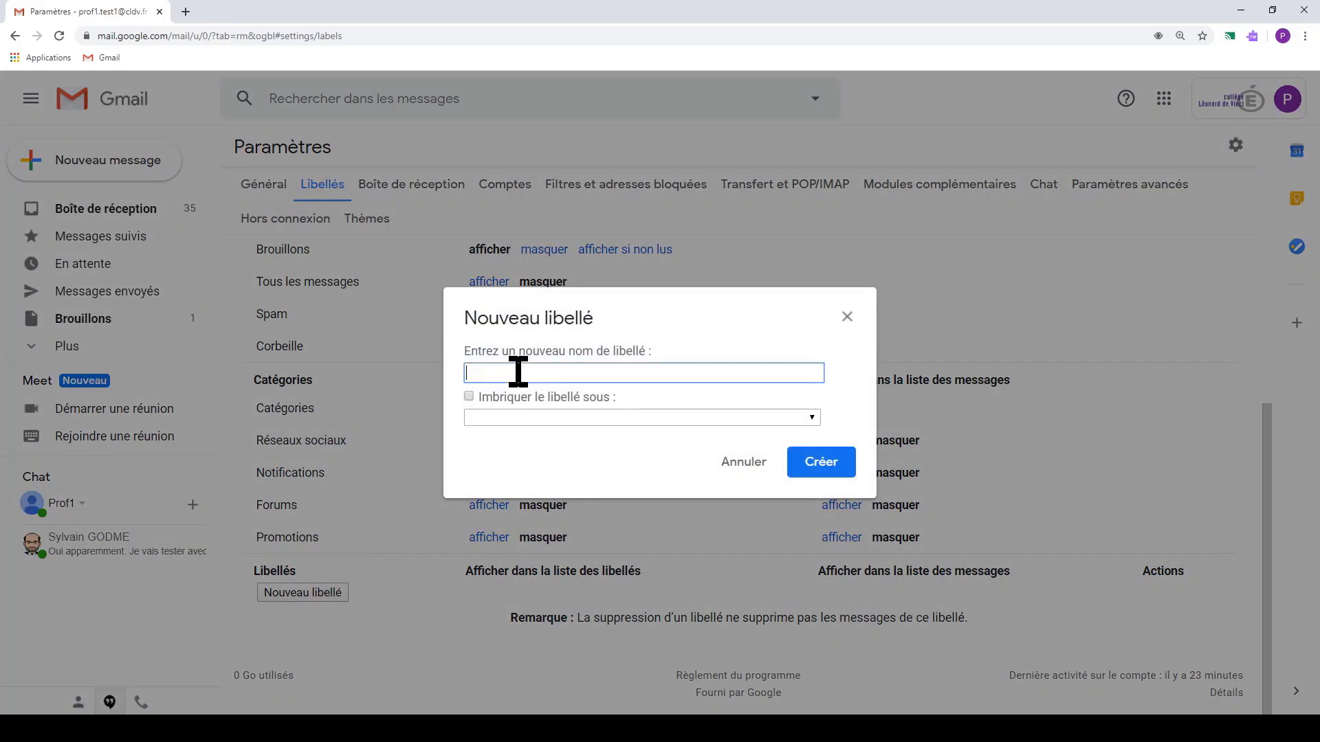
pyautogui.write('Classroom')
pyautogui.click(810, 468)
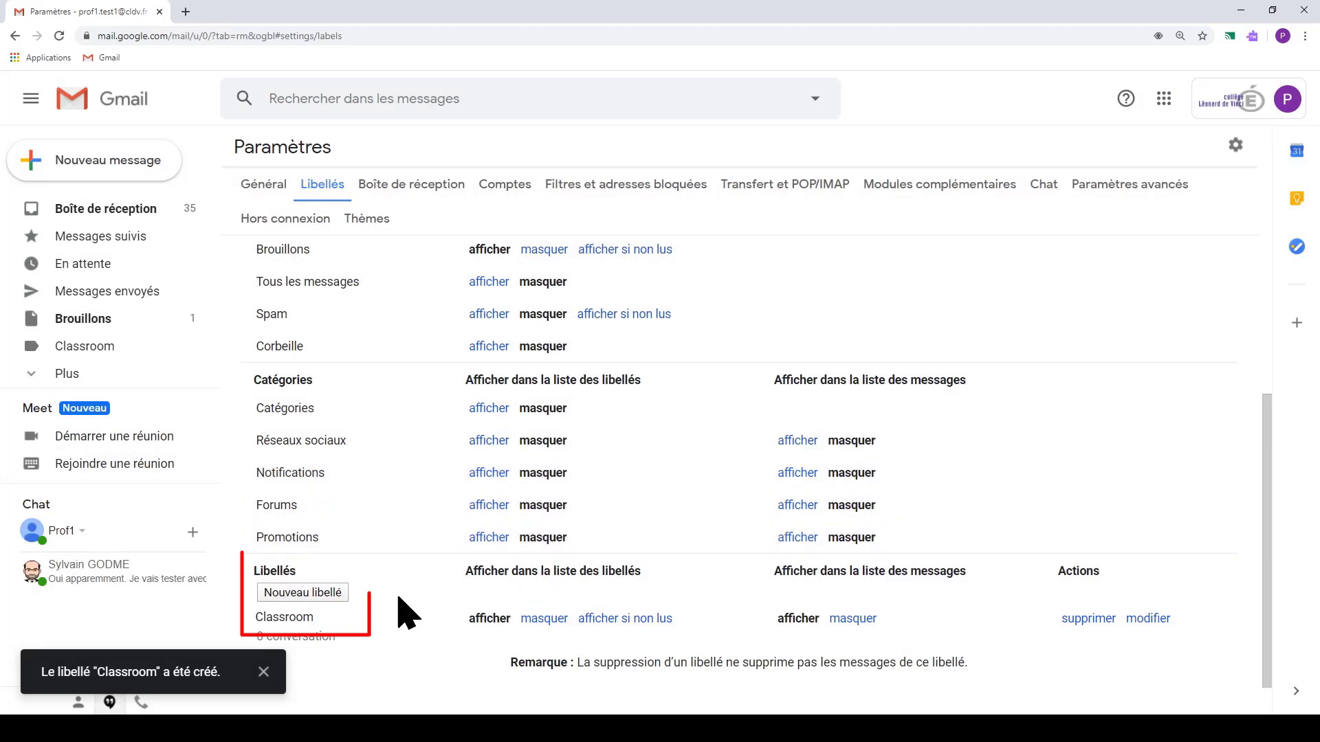
# Create a label named "Commentaires publics" nested under the Classroom label
pyautogui.click(319, 592)
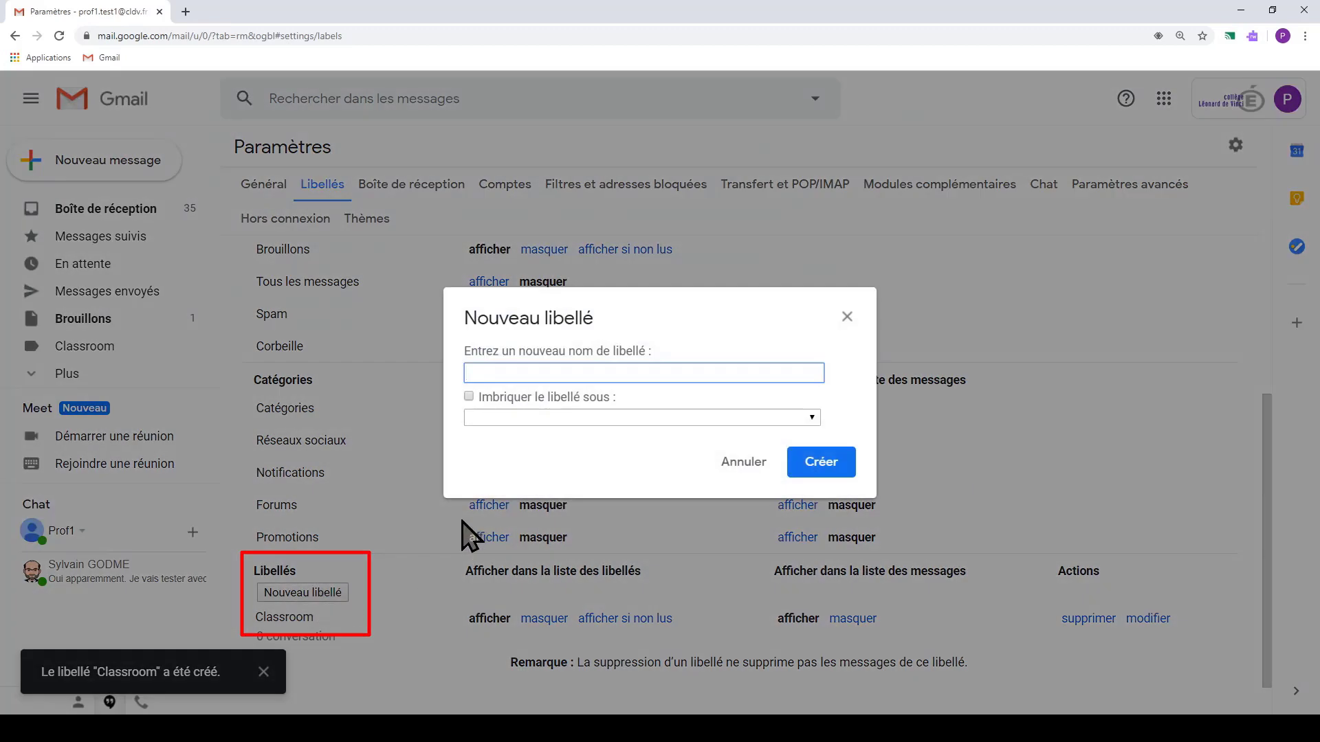
pyautogui.write('C')
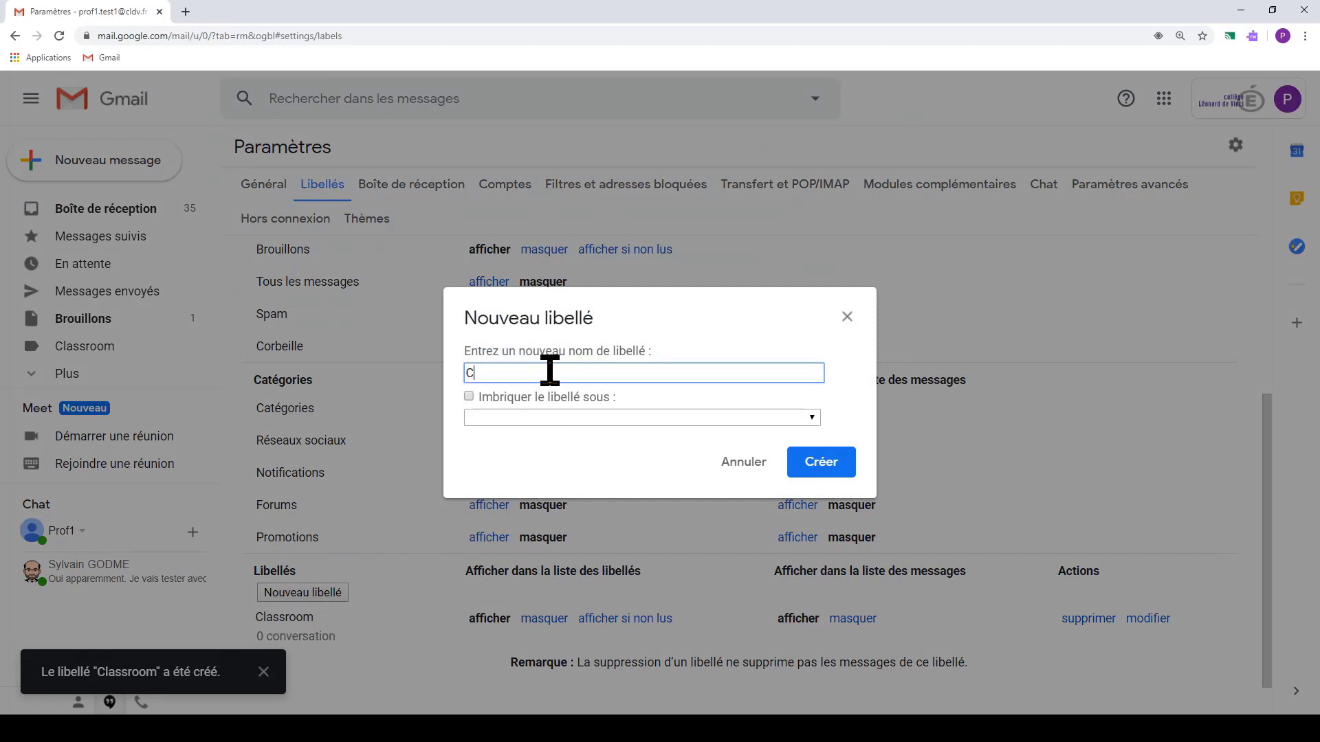
pyautogui.write('ommentaires publics')
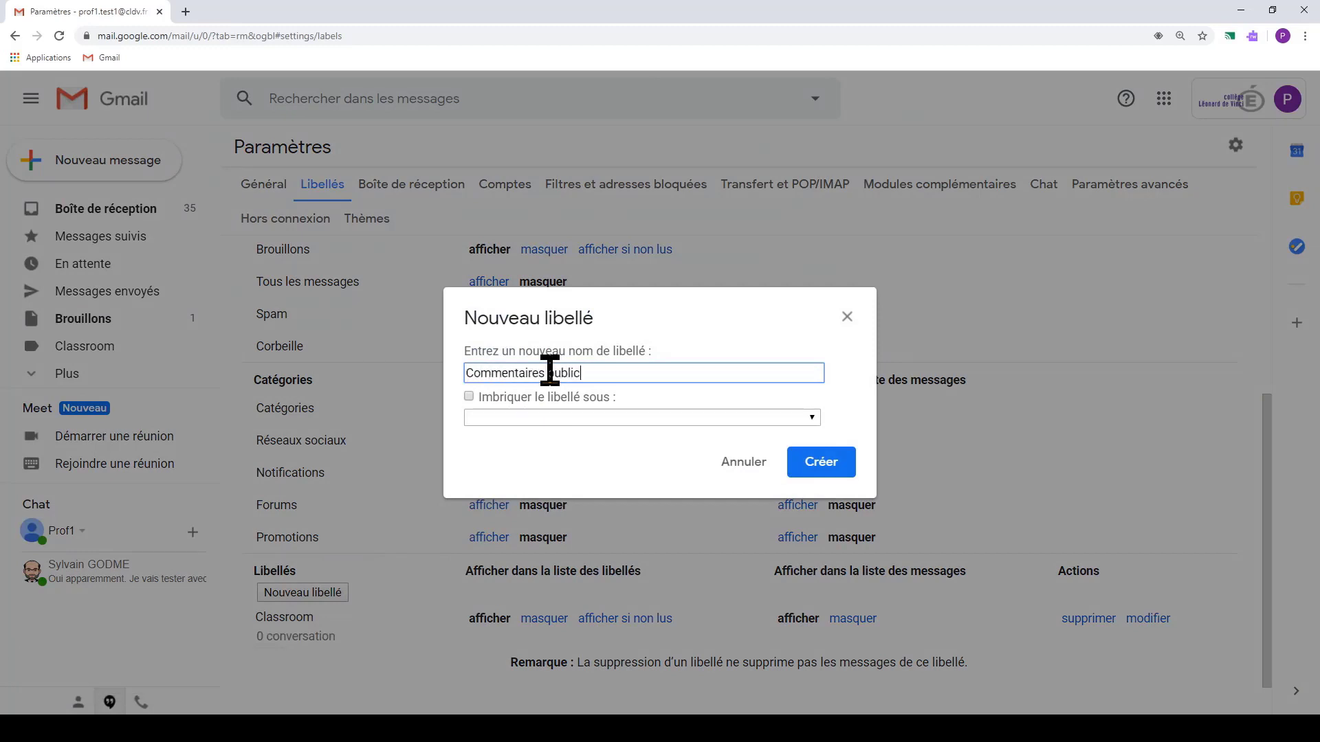
pyautogui.click(810, 419)
pyautogui.click(622, 453)
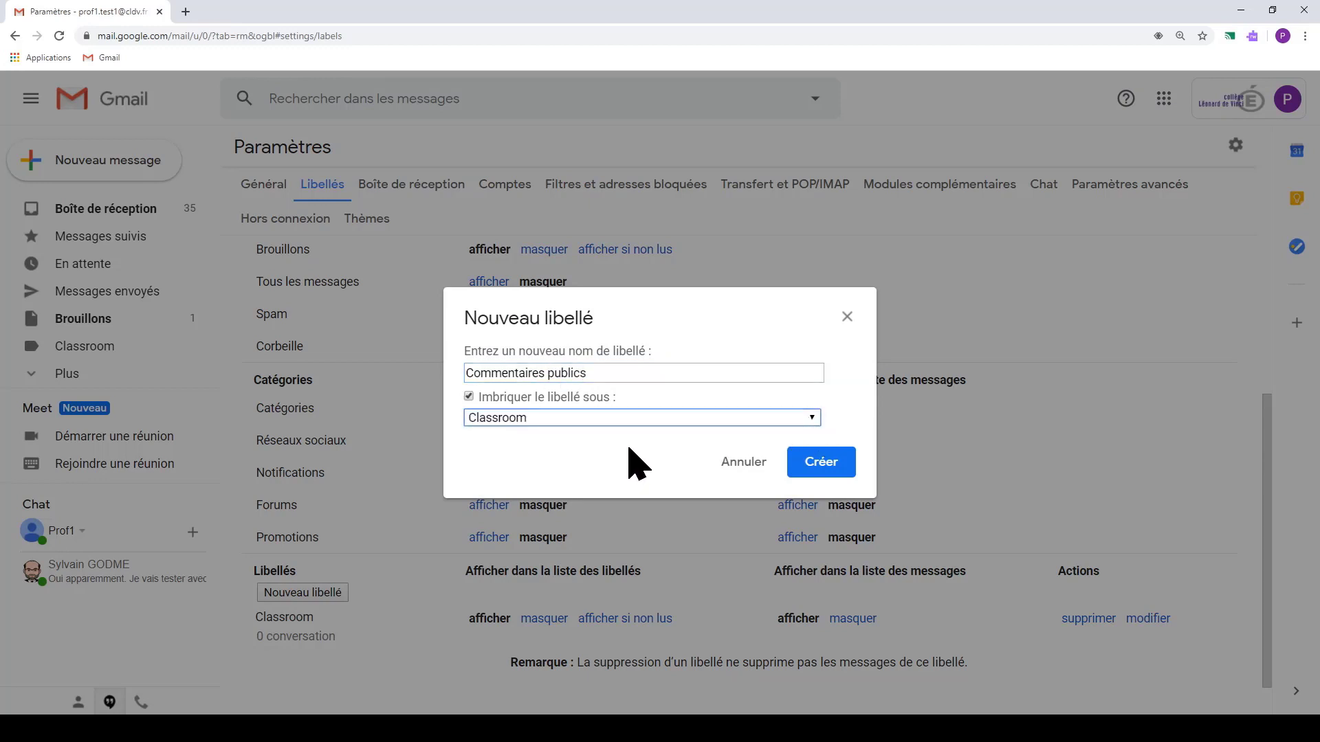
pyautogui.click(831, 472)
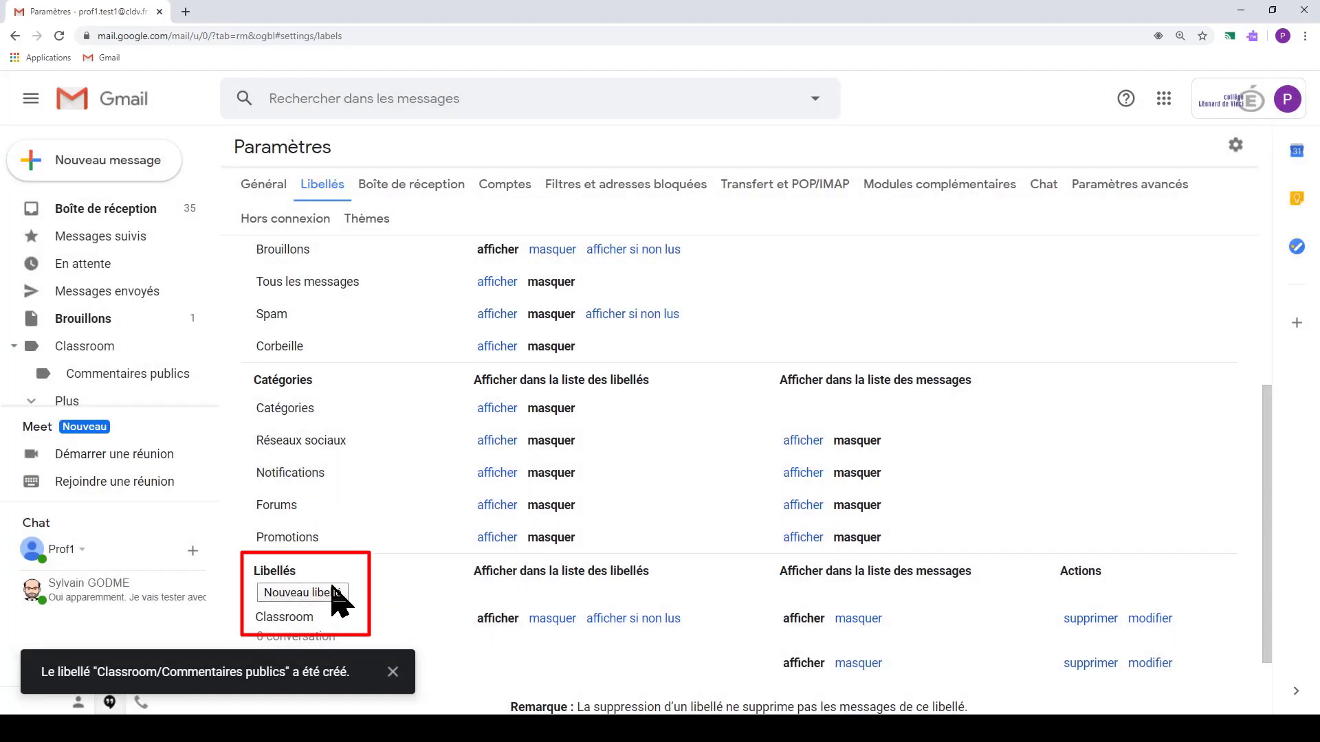
# Create a label named "Commentaires privés" nested under the Classroom label
pyautogui.click(331, 591)
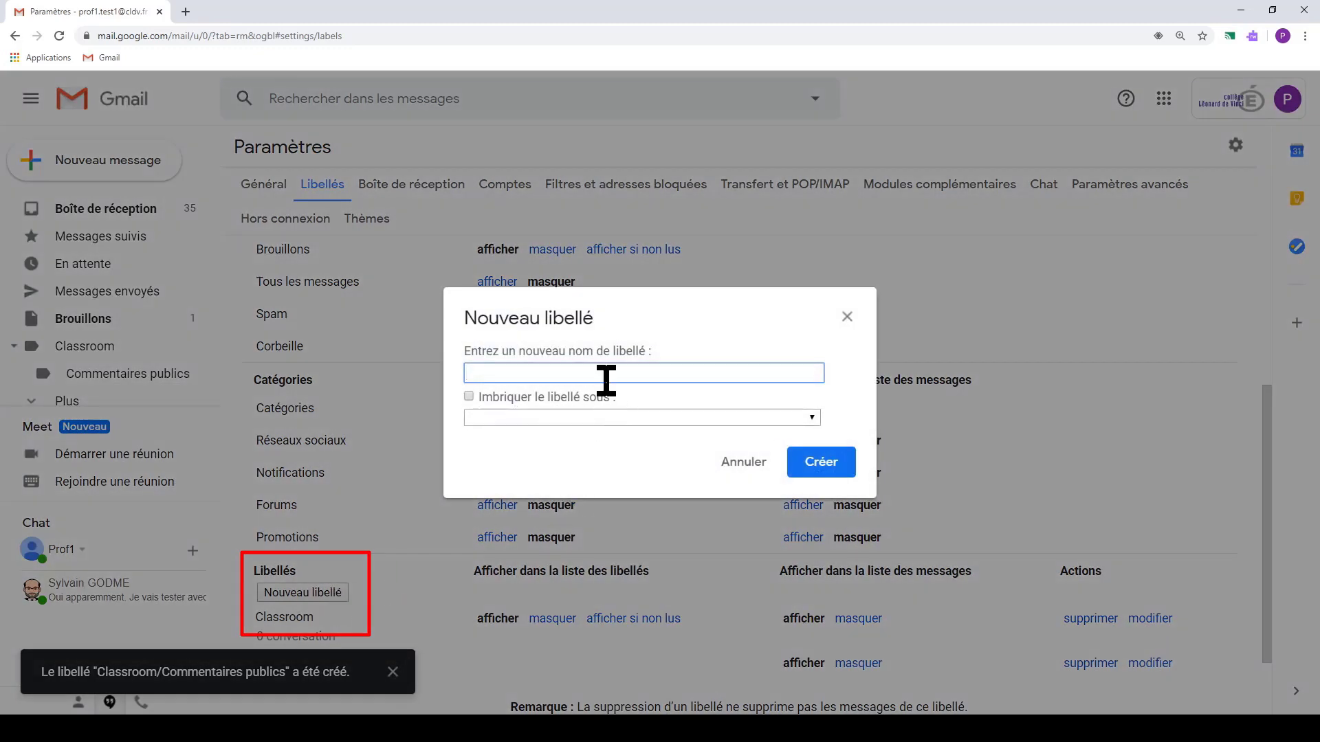
pyautogui.write('Commentaires privés')
pyautogui.click(617, 418)
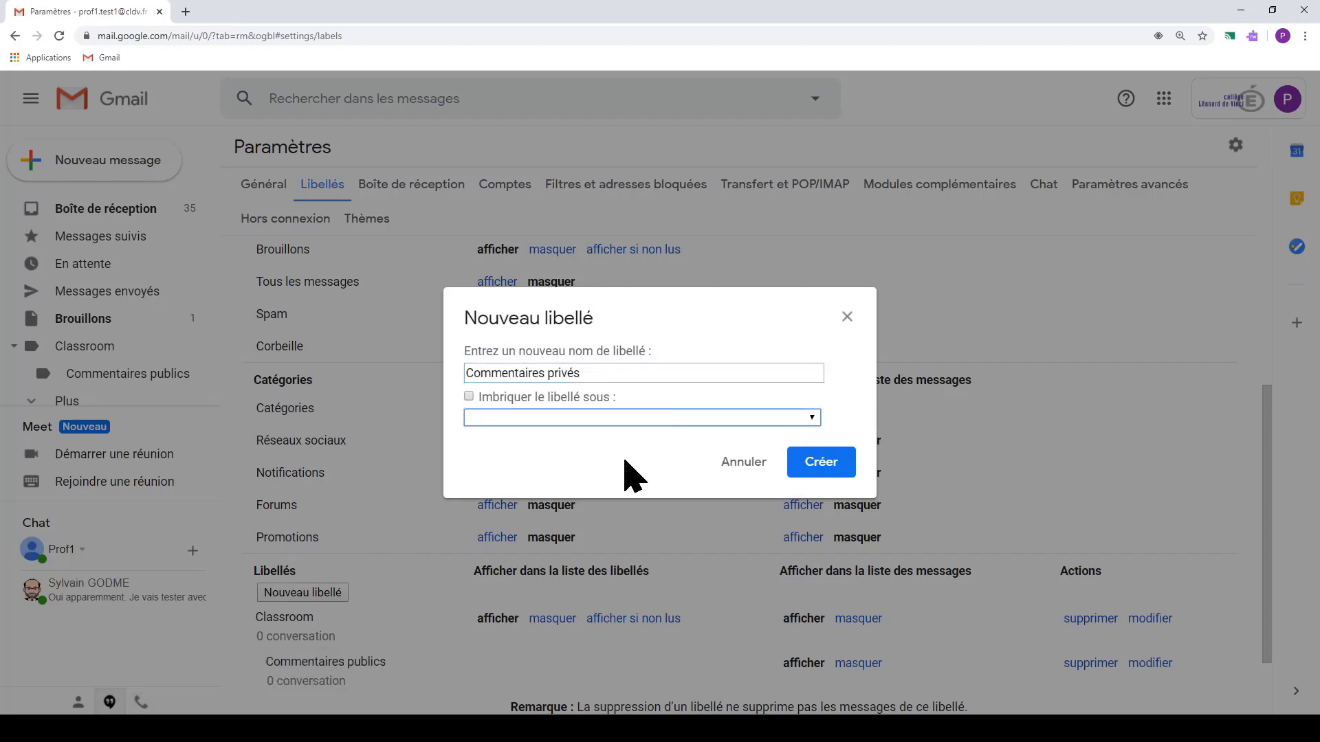
pyautogui.press('Down')
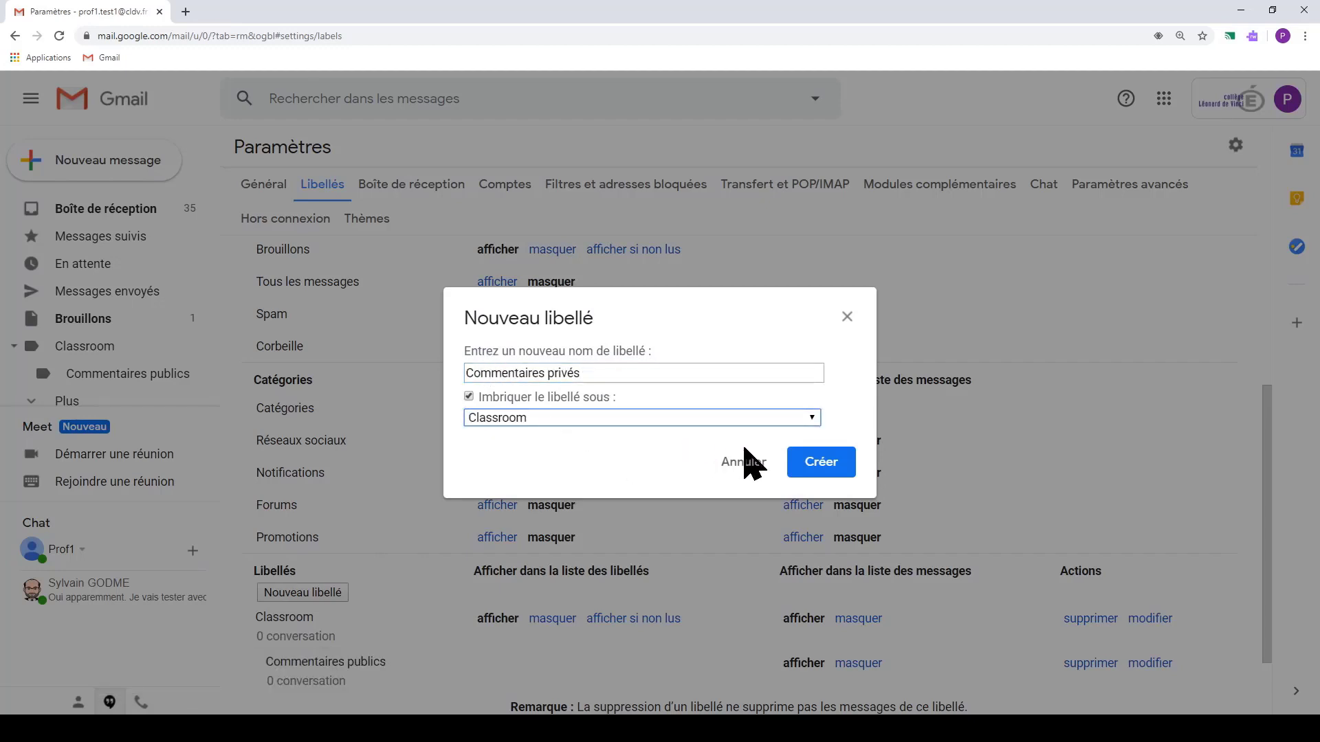
pyautogui.click(827, 479)
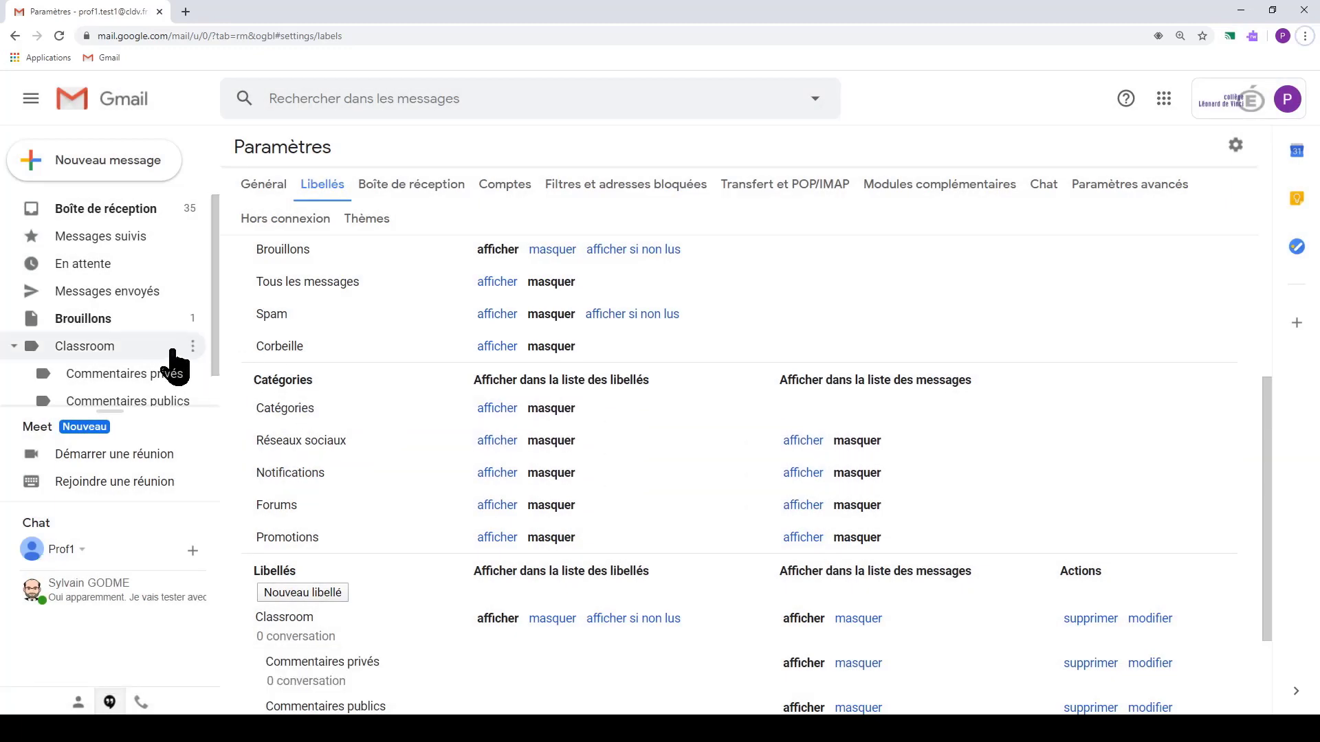
# Set the colour of the "Commentaires privés" label to orange
pyautogui.scroll(-1, 206, 337)
pyautogui.scroll(-1, 217, 335)
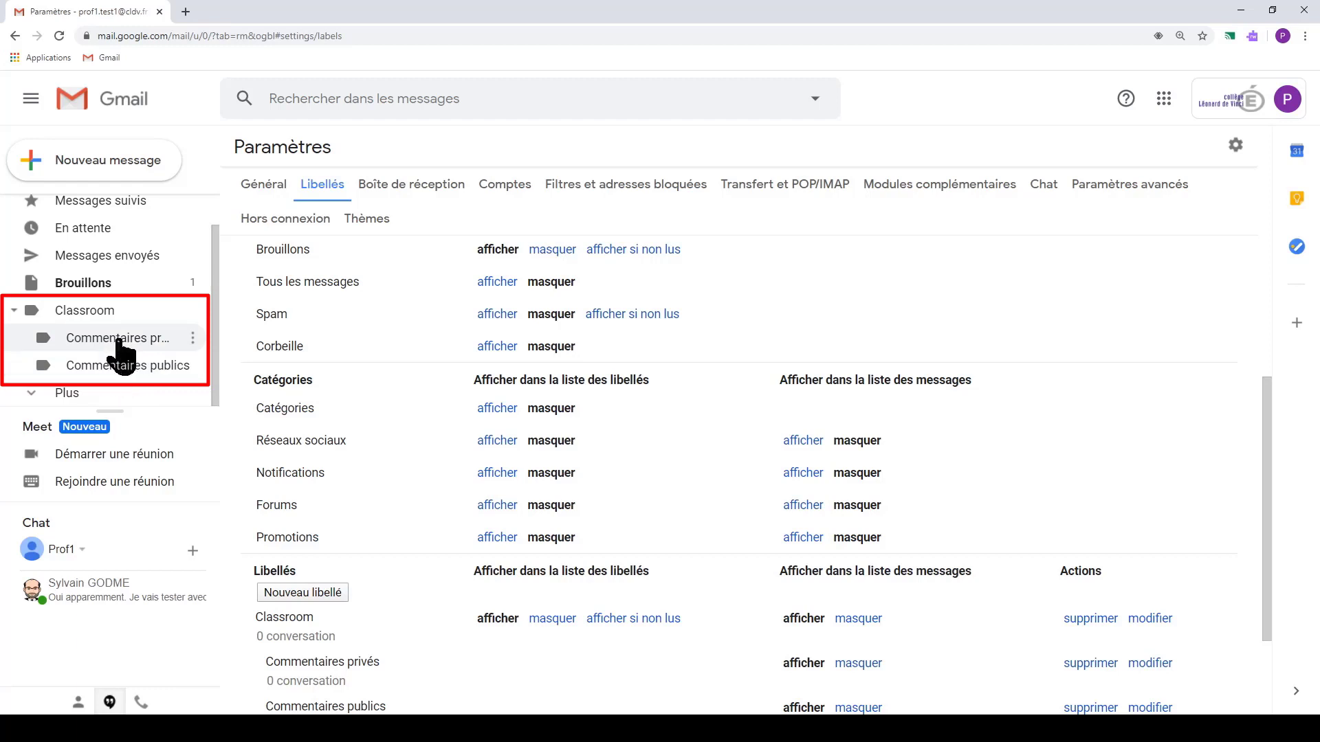
pyautogui.click(192, 338)
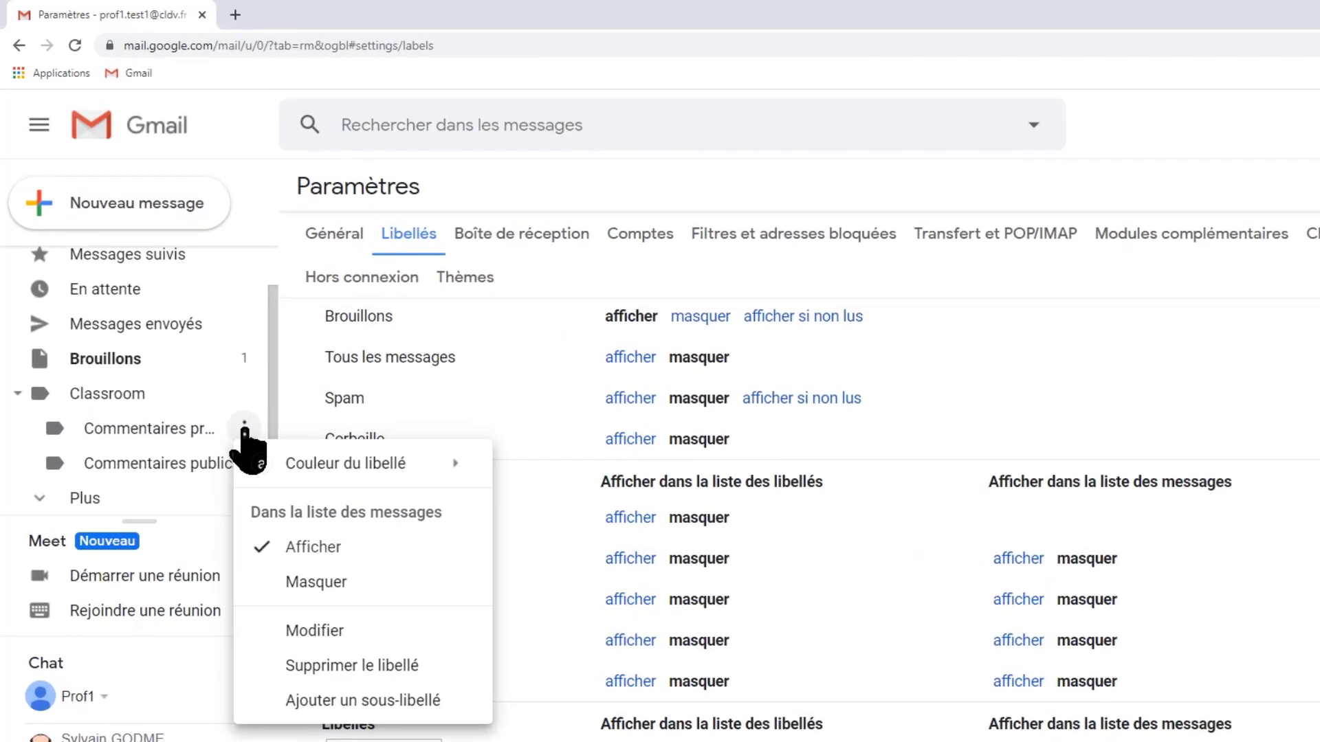
pyautogui.moveTo(296, 467)
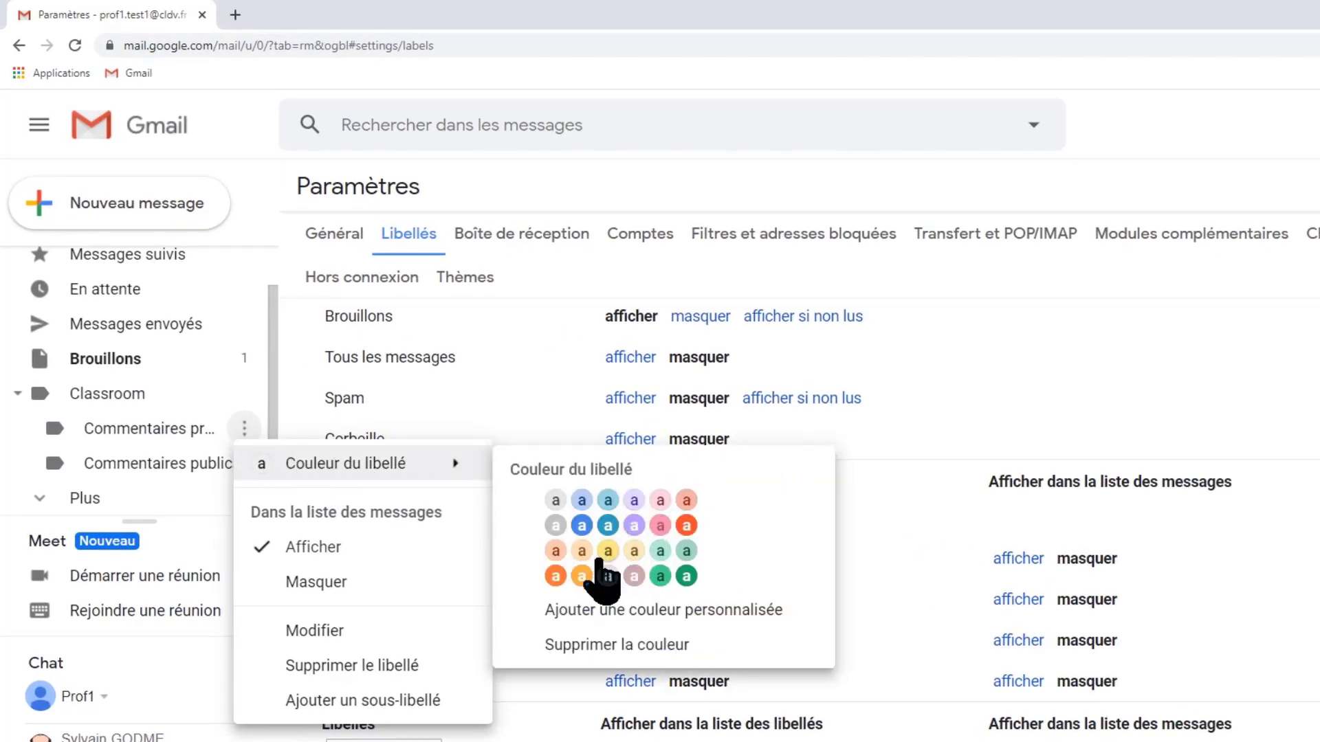
pyautogui.click(556, 576)
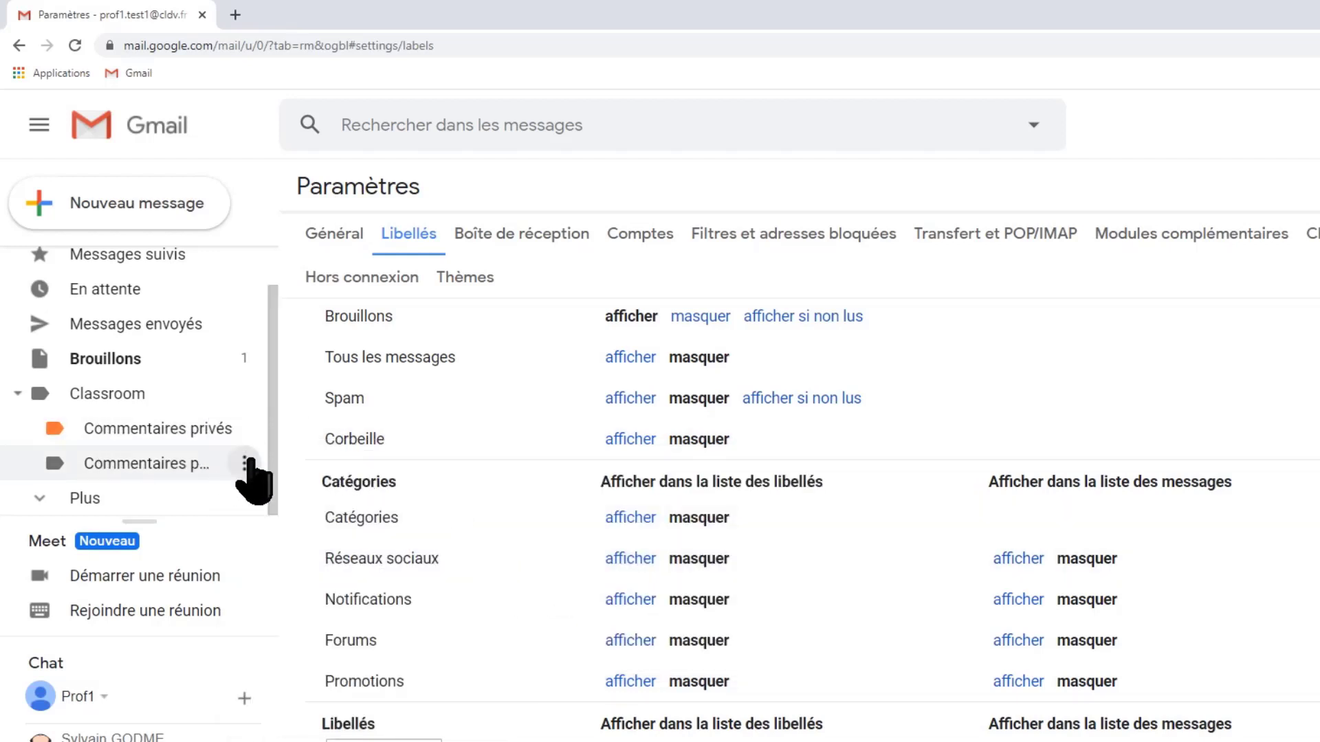
# Set the colour of the "Commentaires publics" label to blue
pyautogui.click(245, 463)
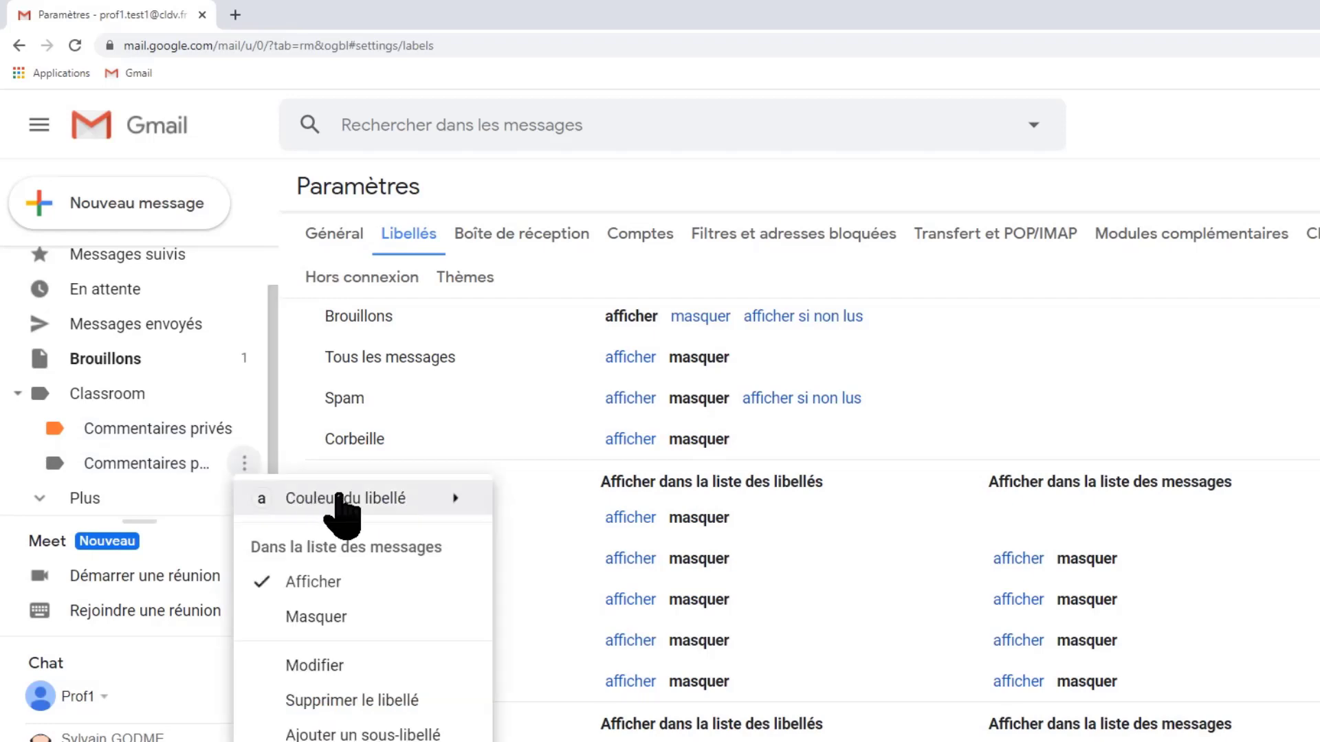
pyautogui.moveTo(336, 502)
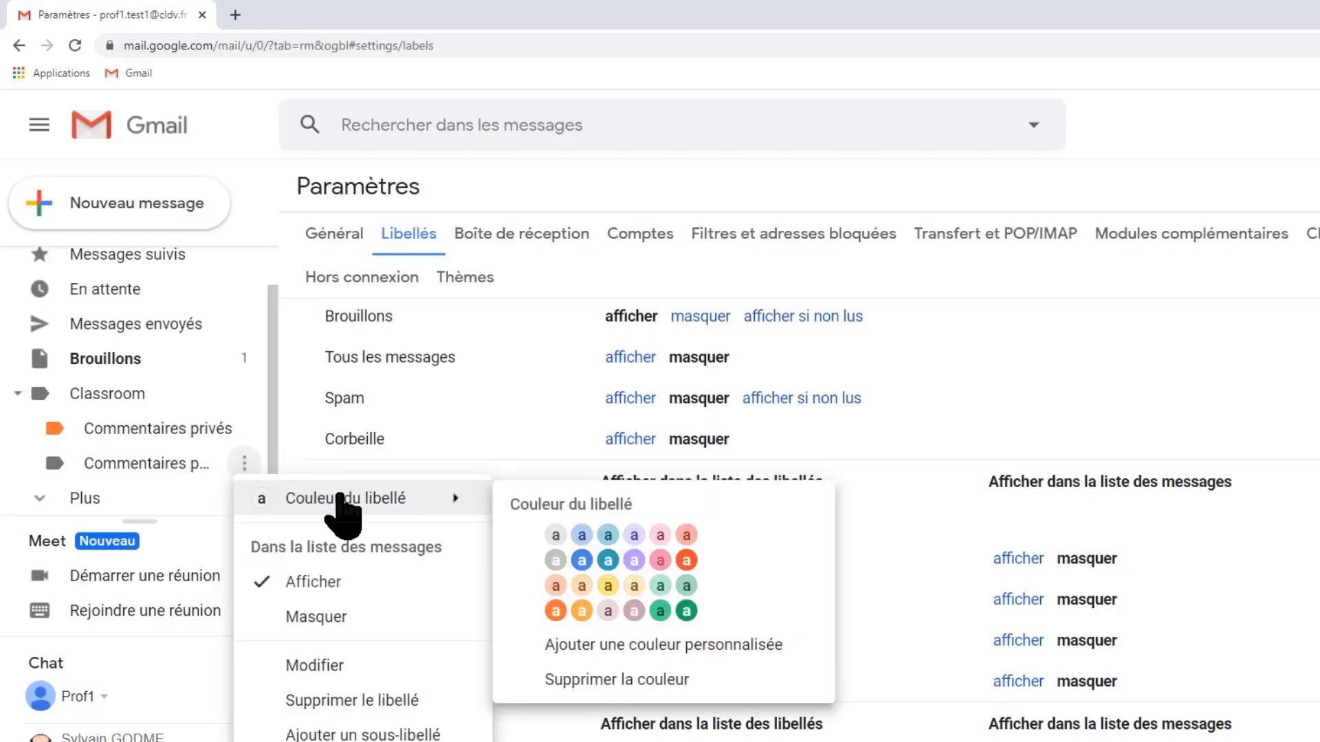
pyautogui.click(581, 560)
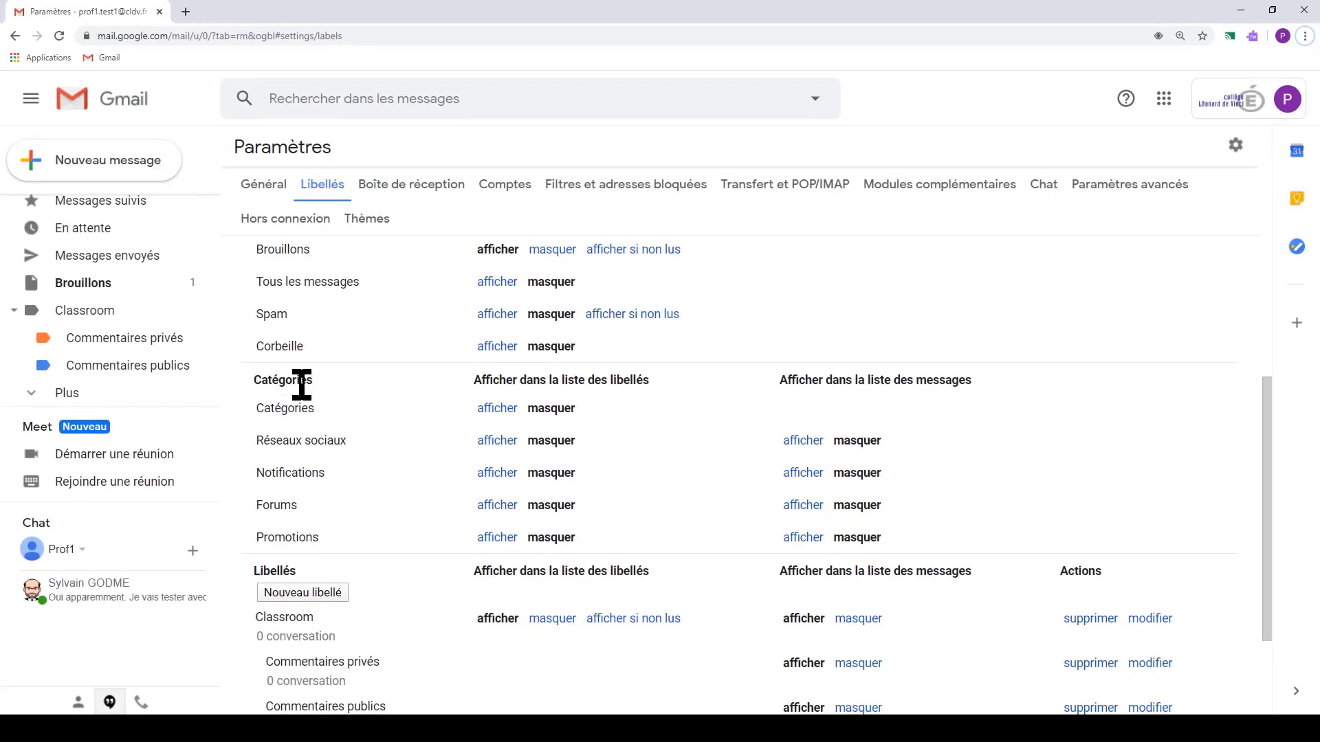
pyautogui.scroll(-2, 323, 395)
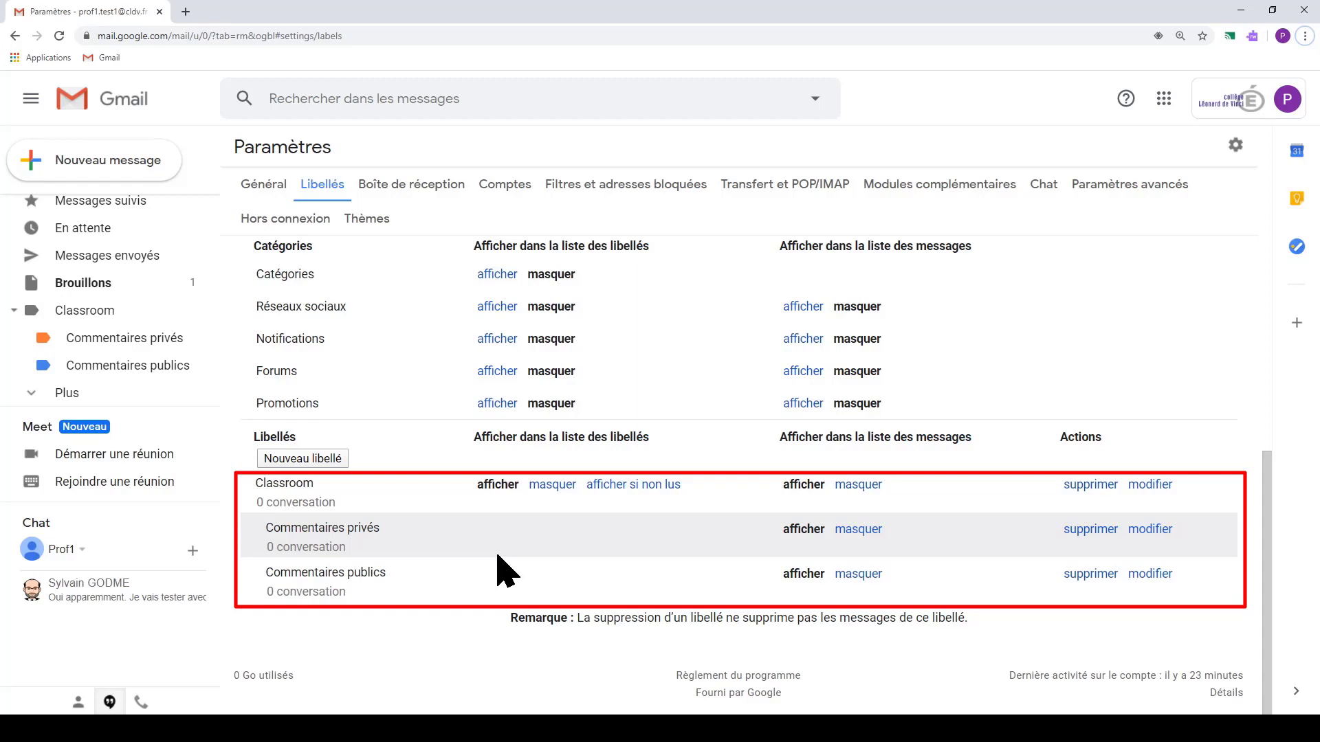
pyautogui.click(630, 185)
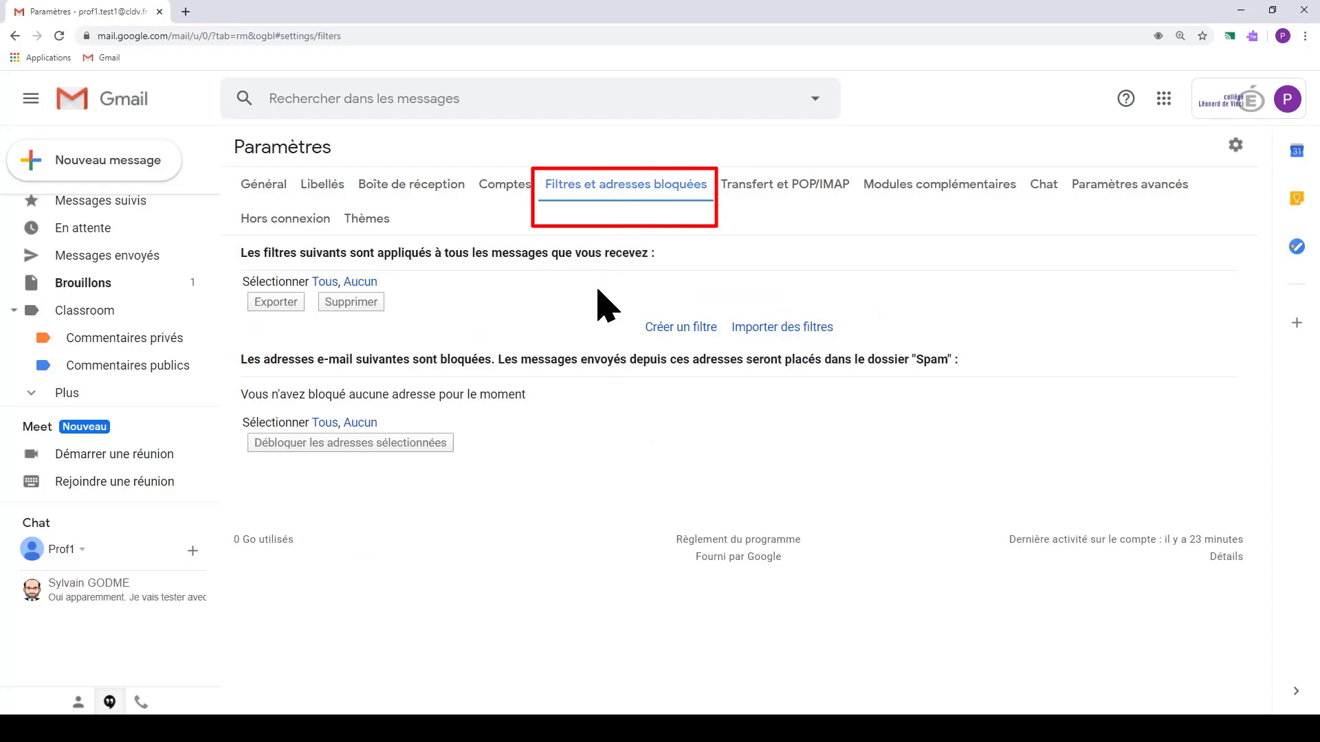
pyautogui.click(687, 329)
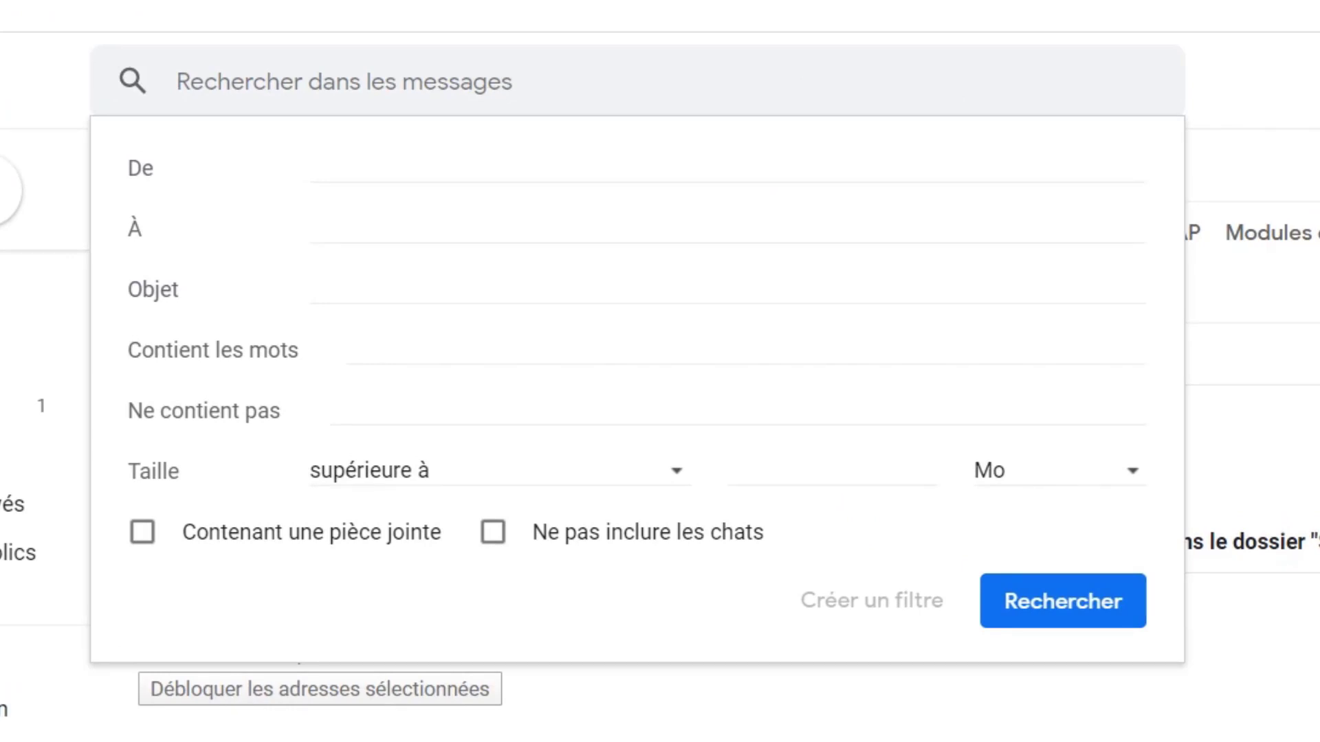
pyautogui.click(721, 159)
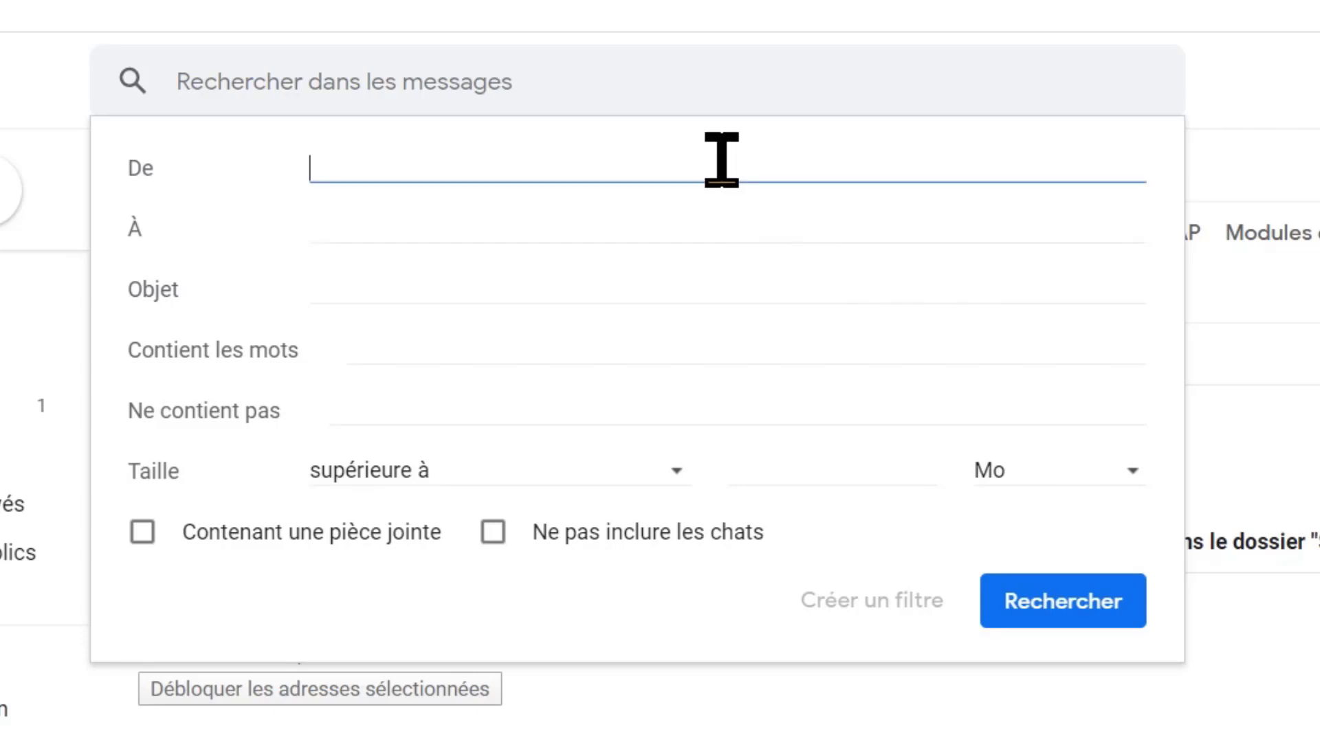
pyautogui.write('*@classroom.google.com')
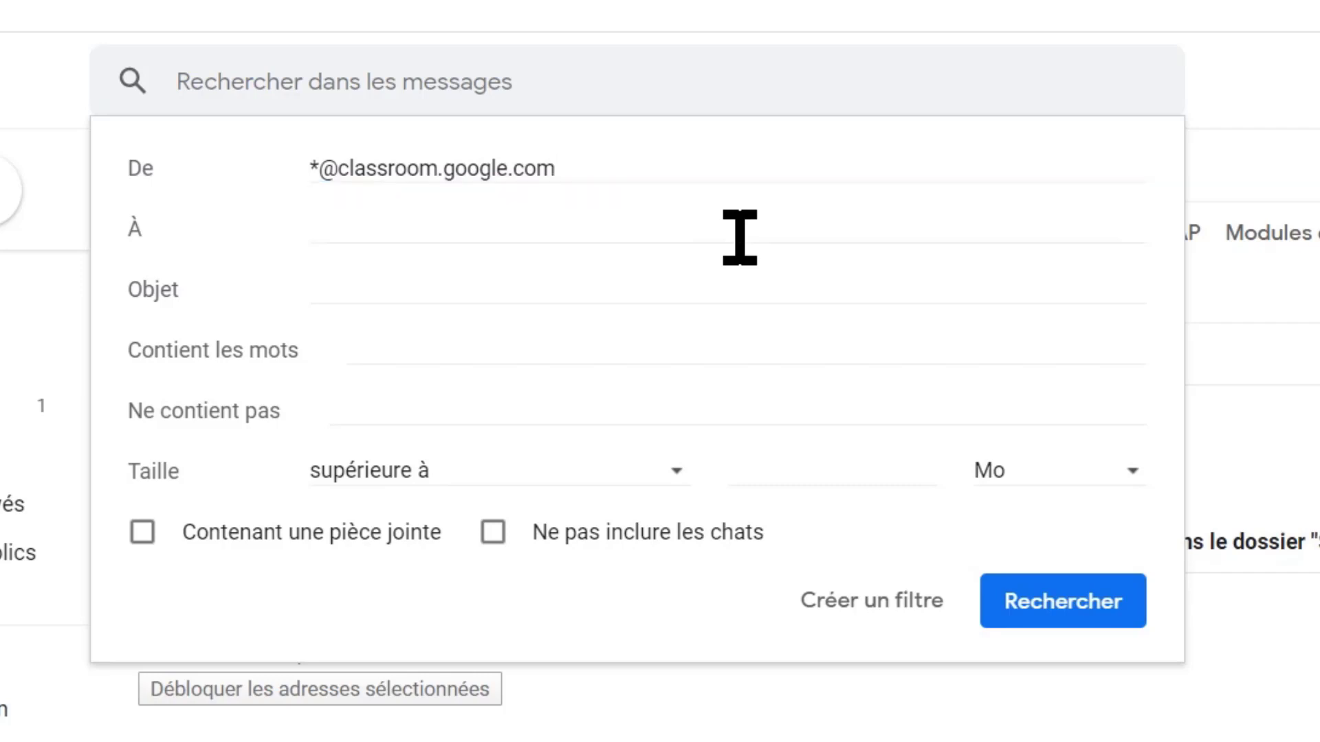
pyautogui.click(847, 339)
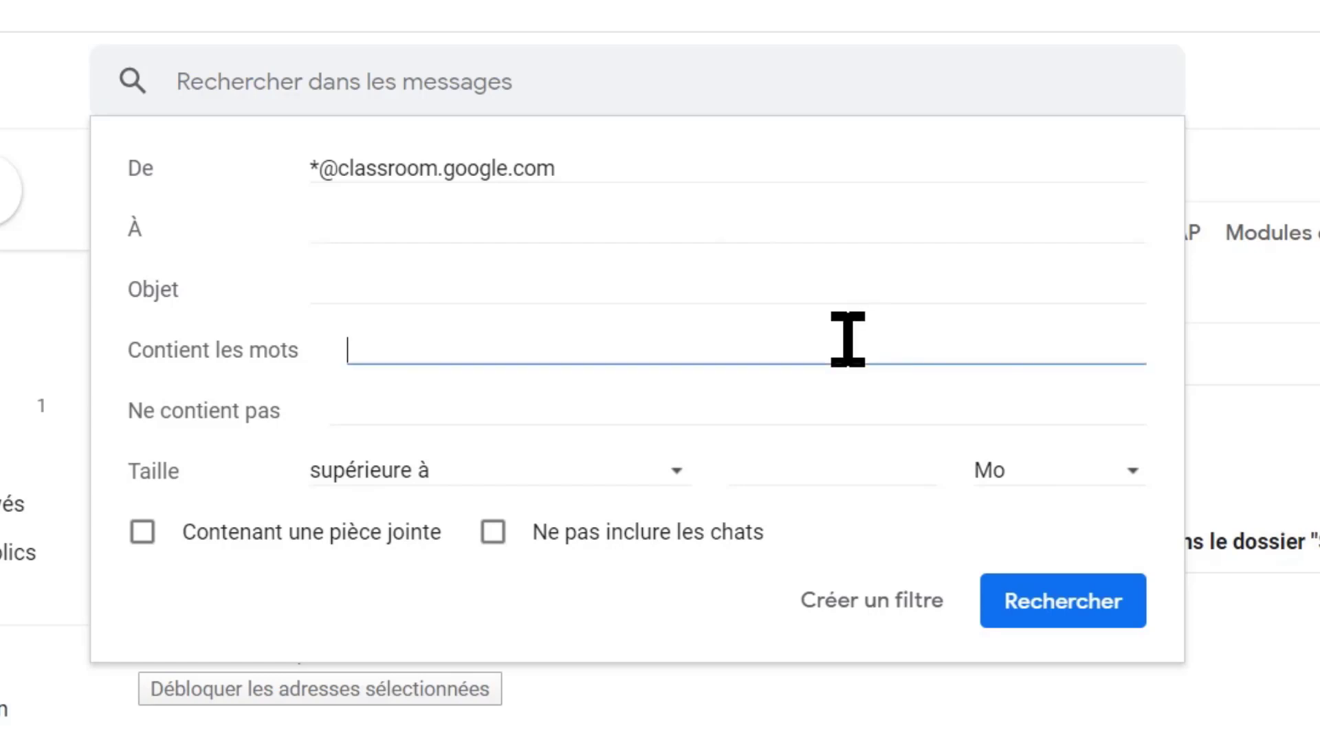
pyautogui.write('"a ajouté un commentaire privé"')
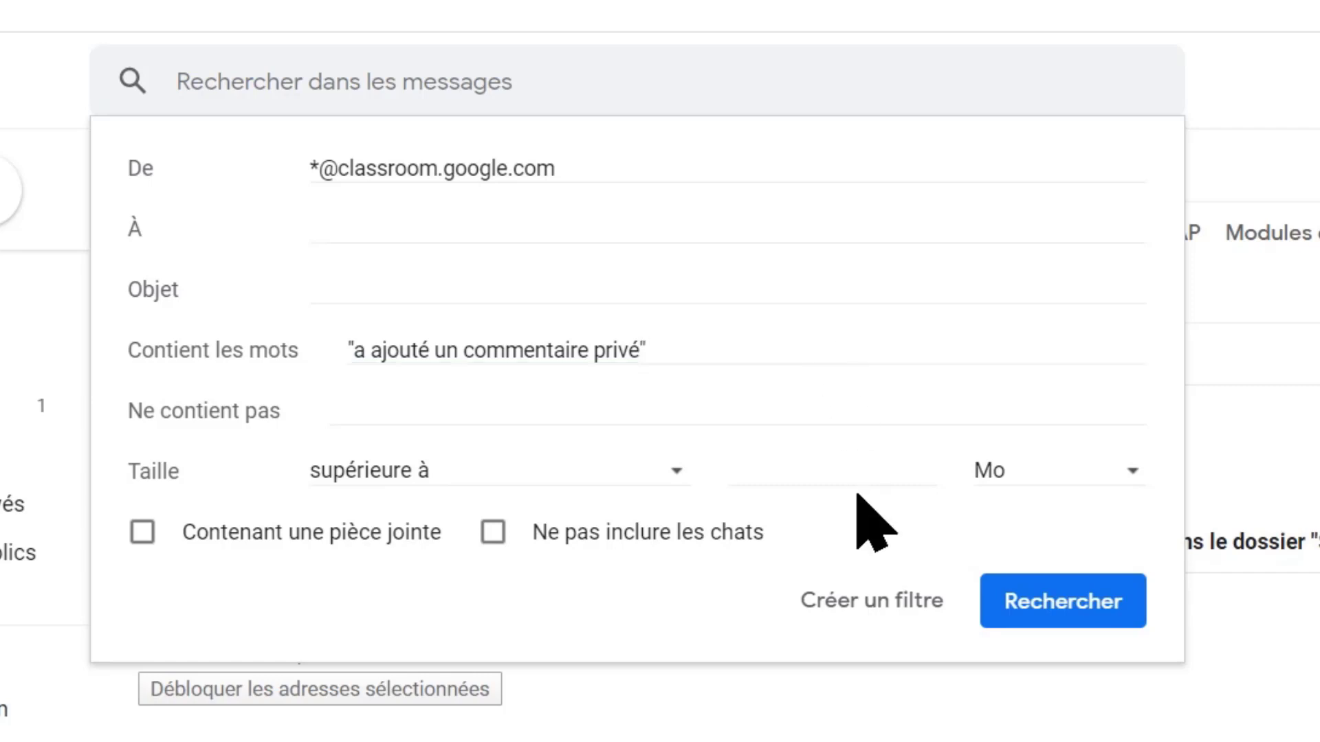
pyautogui.click(878, 605)
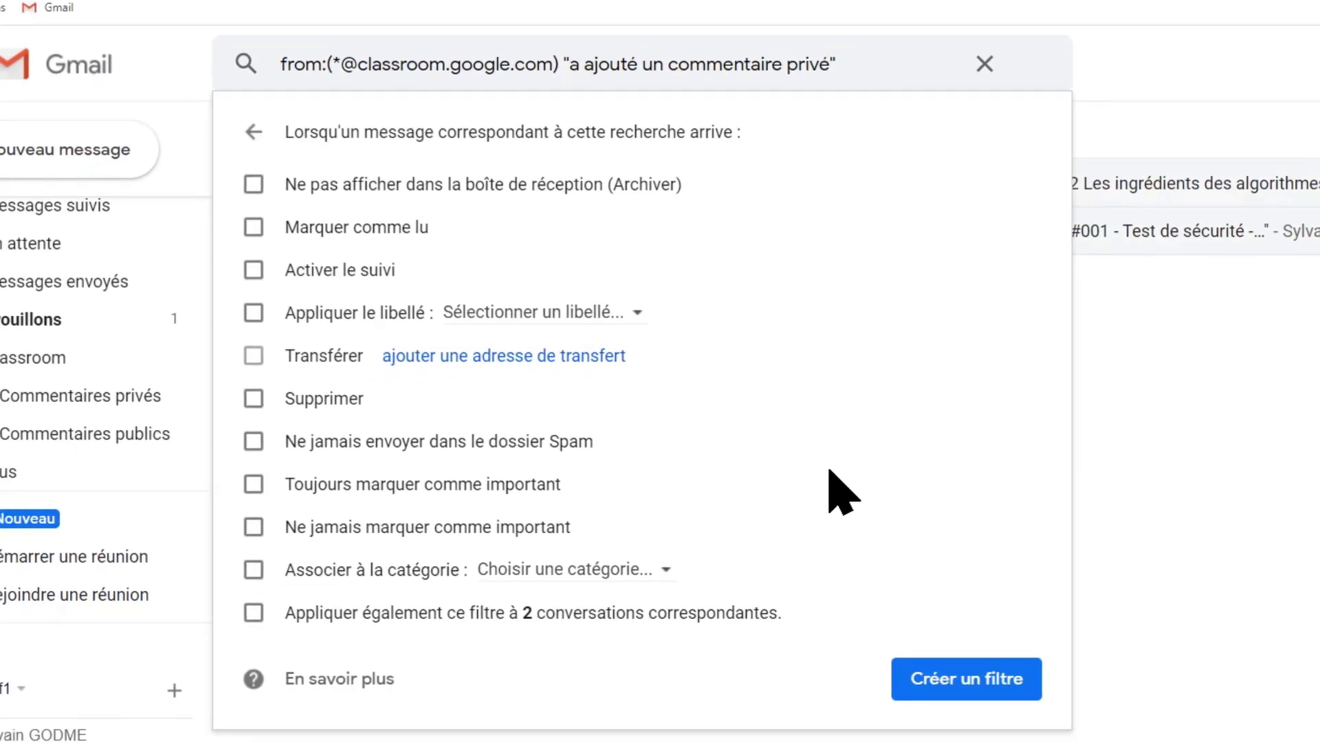
# Have the filter apply the label Classroom/Commentaires privés, including to existing matching conversations, and create it
pyautogui.click(252, 314)
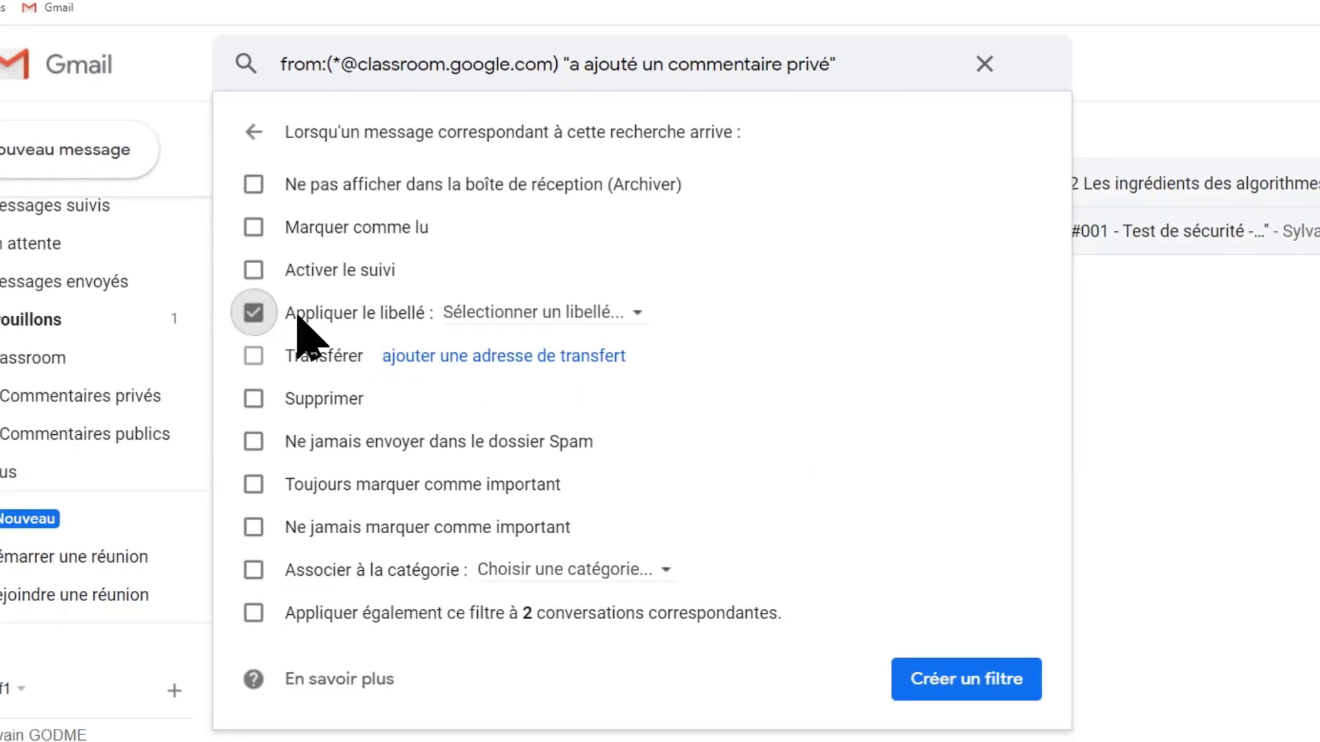
pyautogui.click(639, 313)
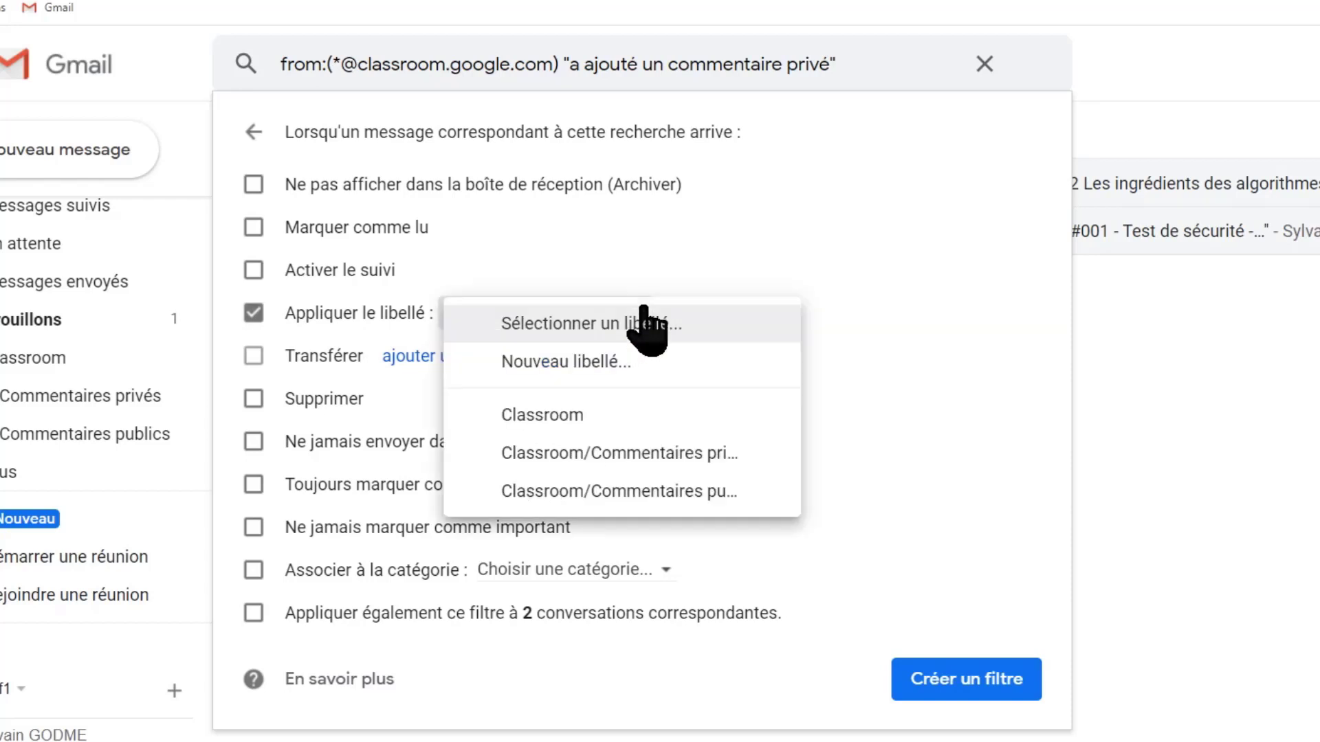
pyautogui.click(664, 459)
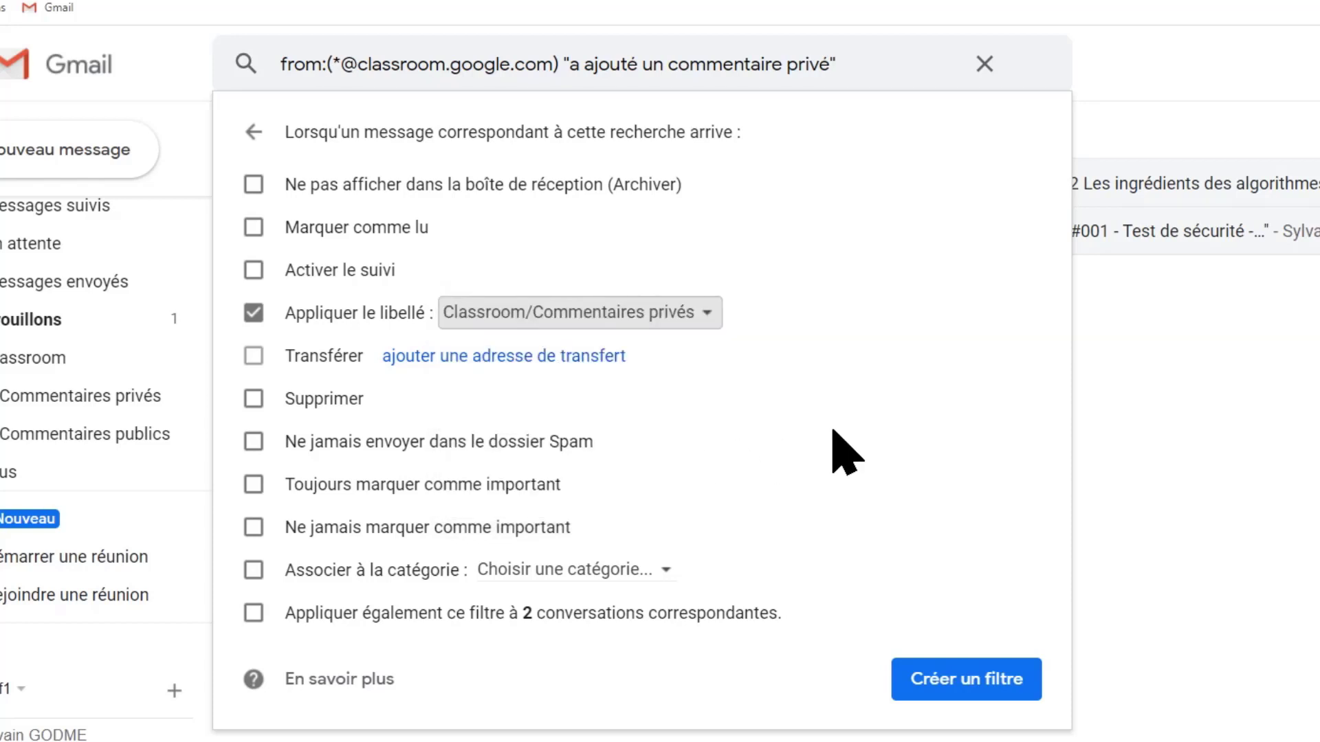
pyautogui.click(254, 612)
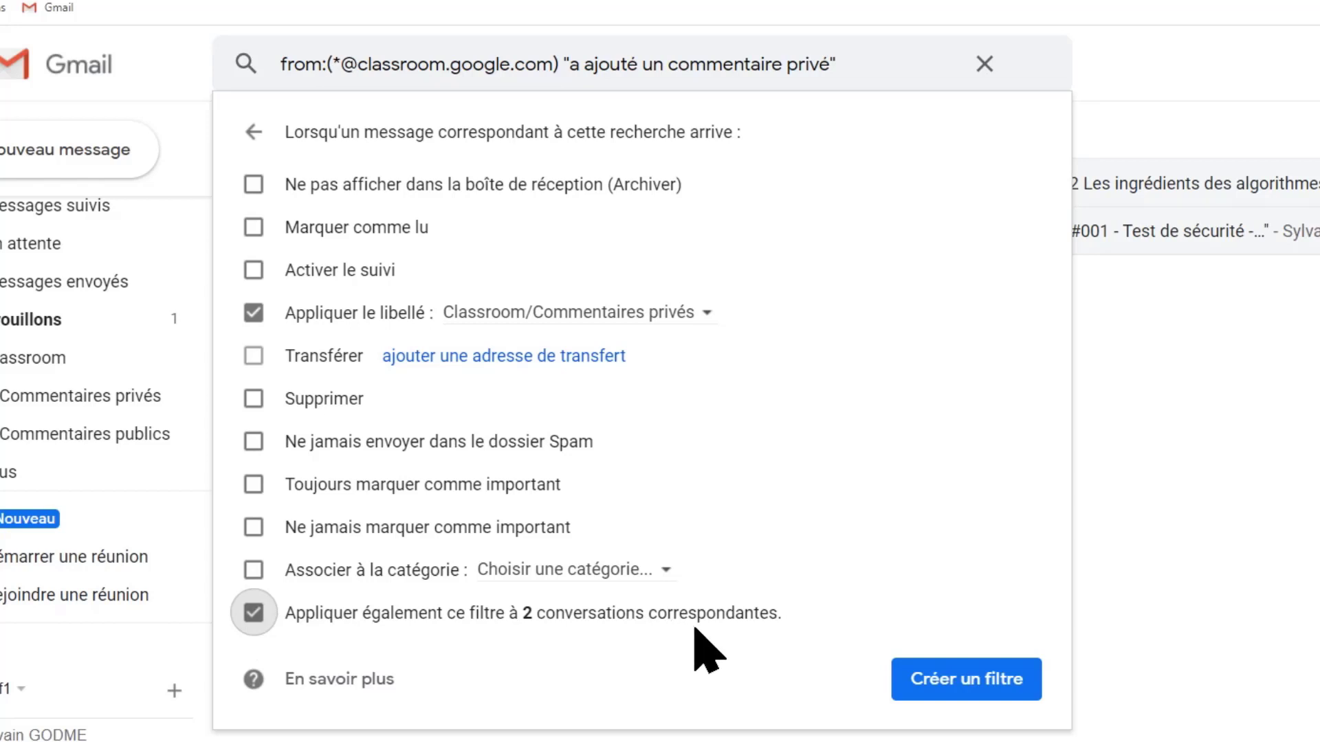
pyautogui.click(964, 680)
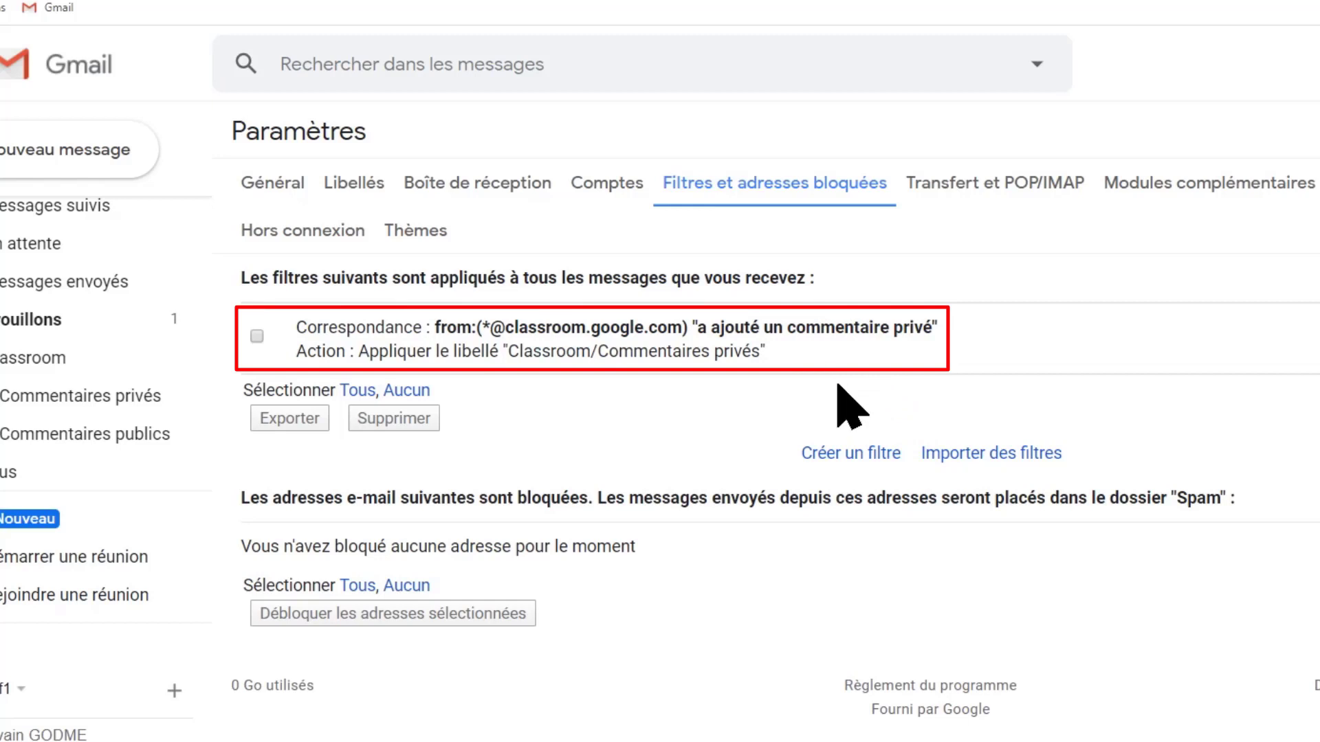
pyautogui.click(856, 457)
pyautogui.click(781, 130)
pyautogui.write('*@classroom.google.com')
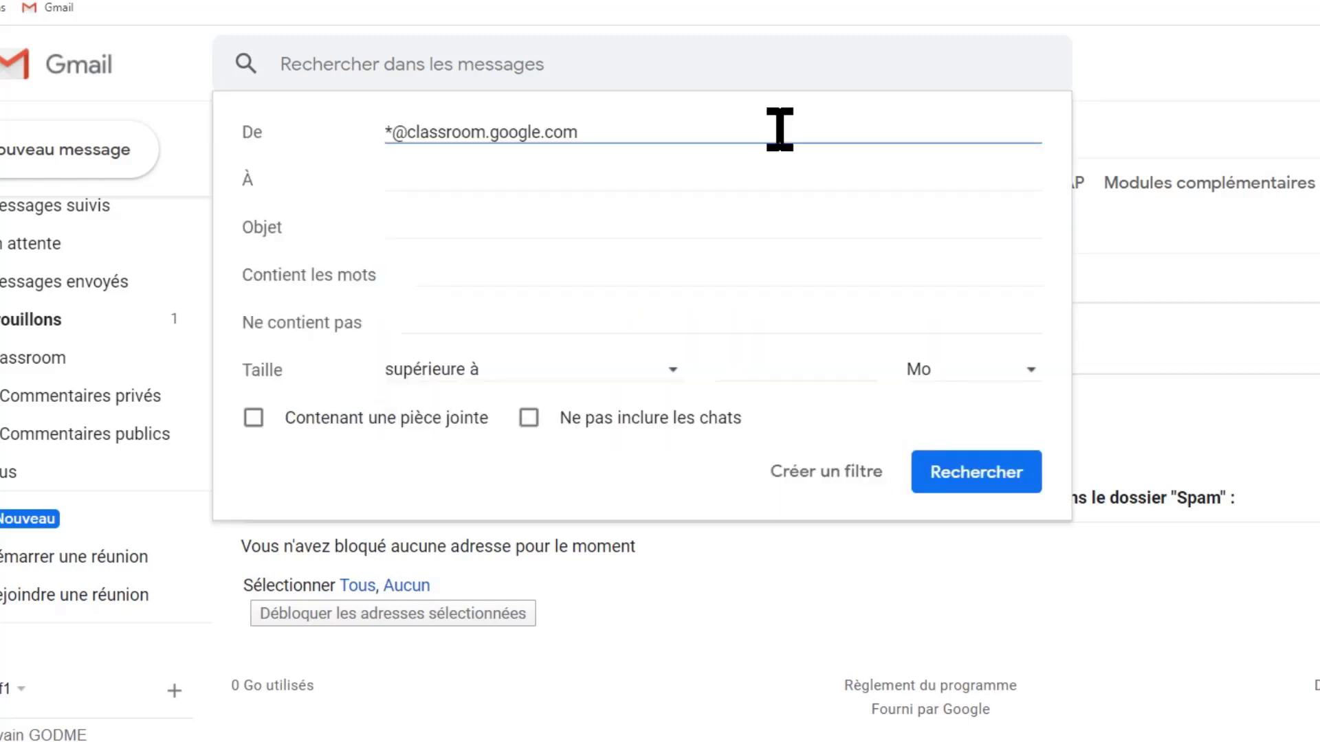
pyautogui.click(725, 276)
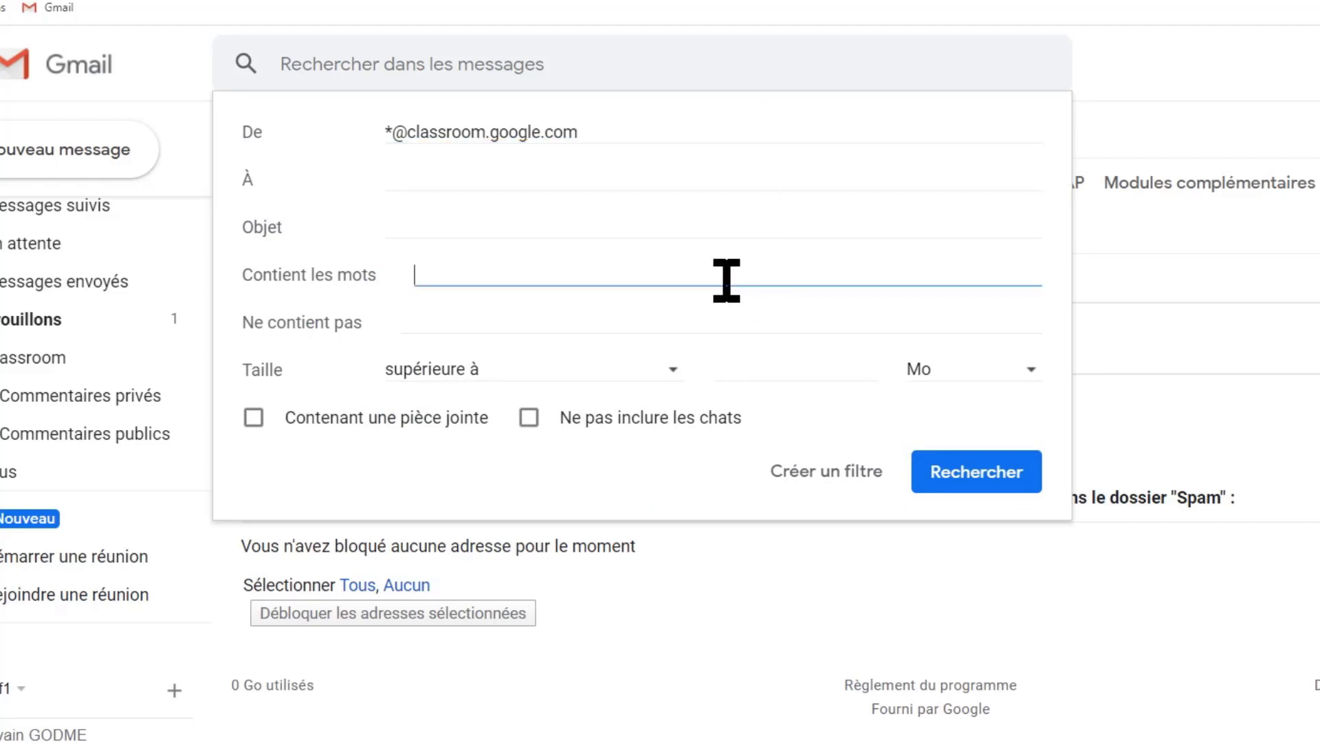
pyautogui.click(654, 272)
pyautogui.write('"a commenté"')
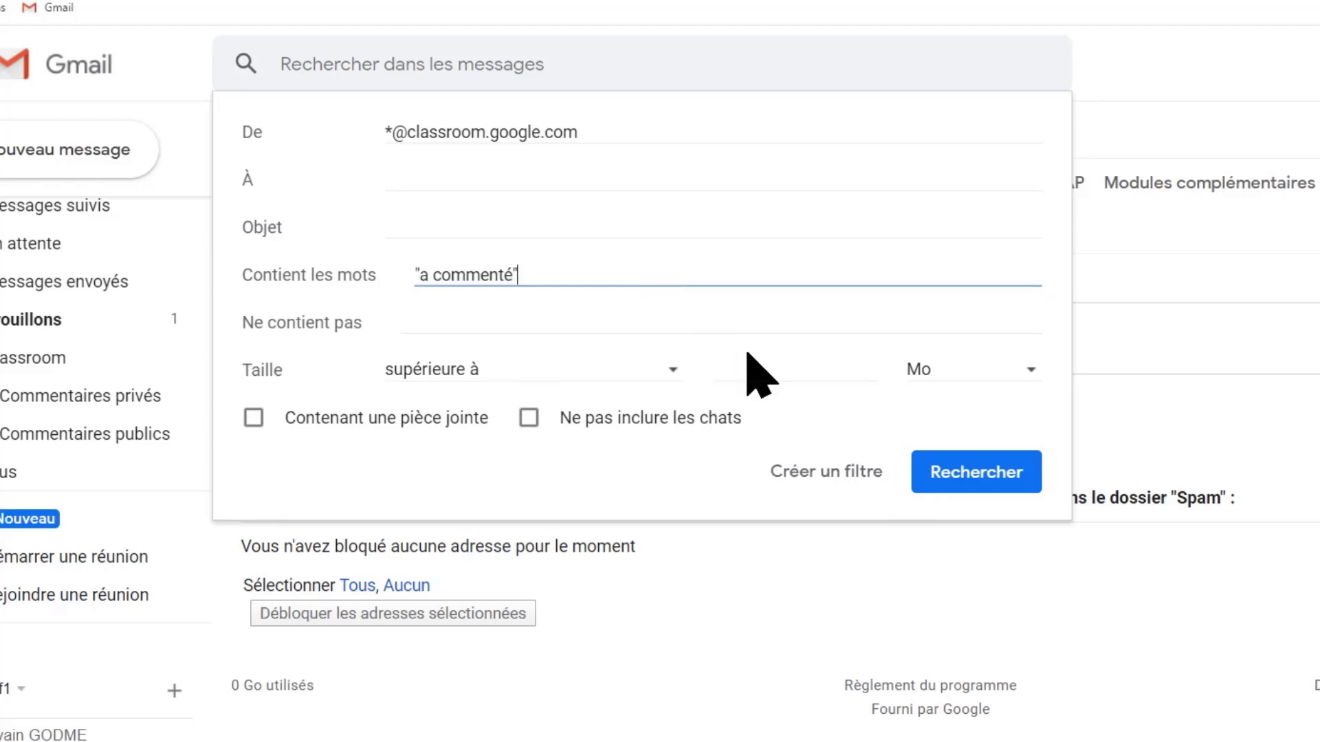
pyautogui.click(815, 471)
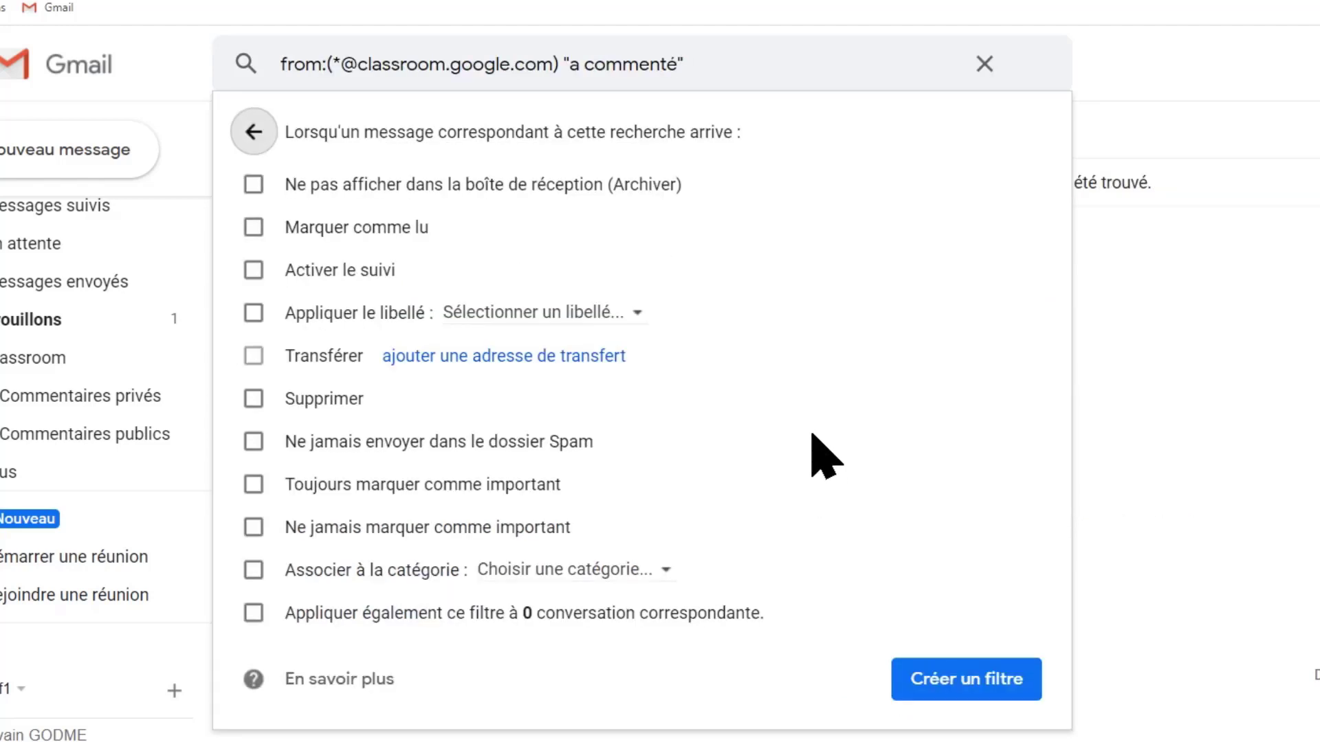
# Have the filter apply the label Classroom/Commentaires publics, including to existing matching conversations, and create it
pyautogui.click(253, 314)
pyautogui.click(637, 316)
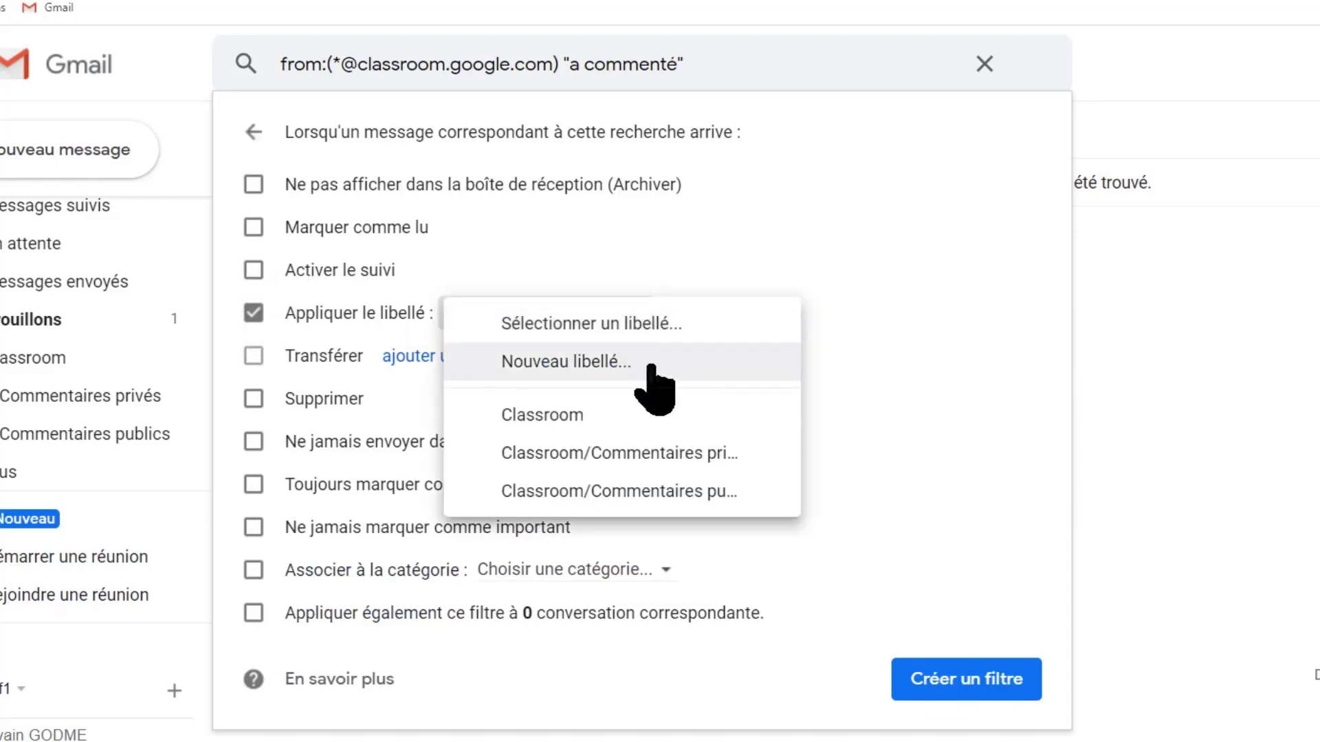
pyautogui.click(660, 491)
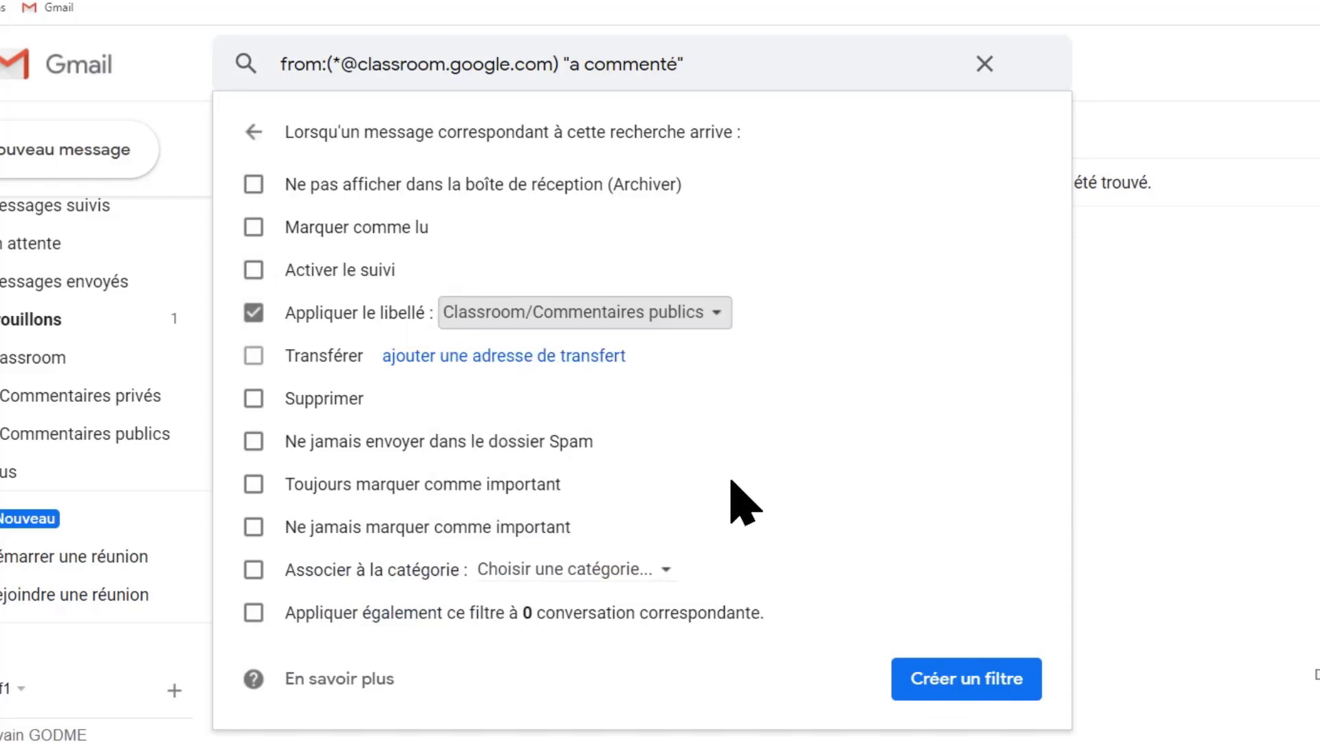
pyautogui.click(253, 613)
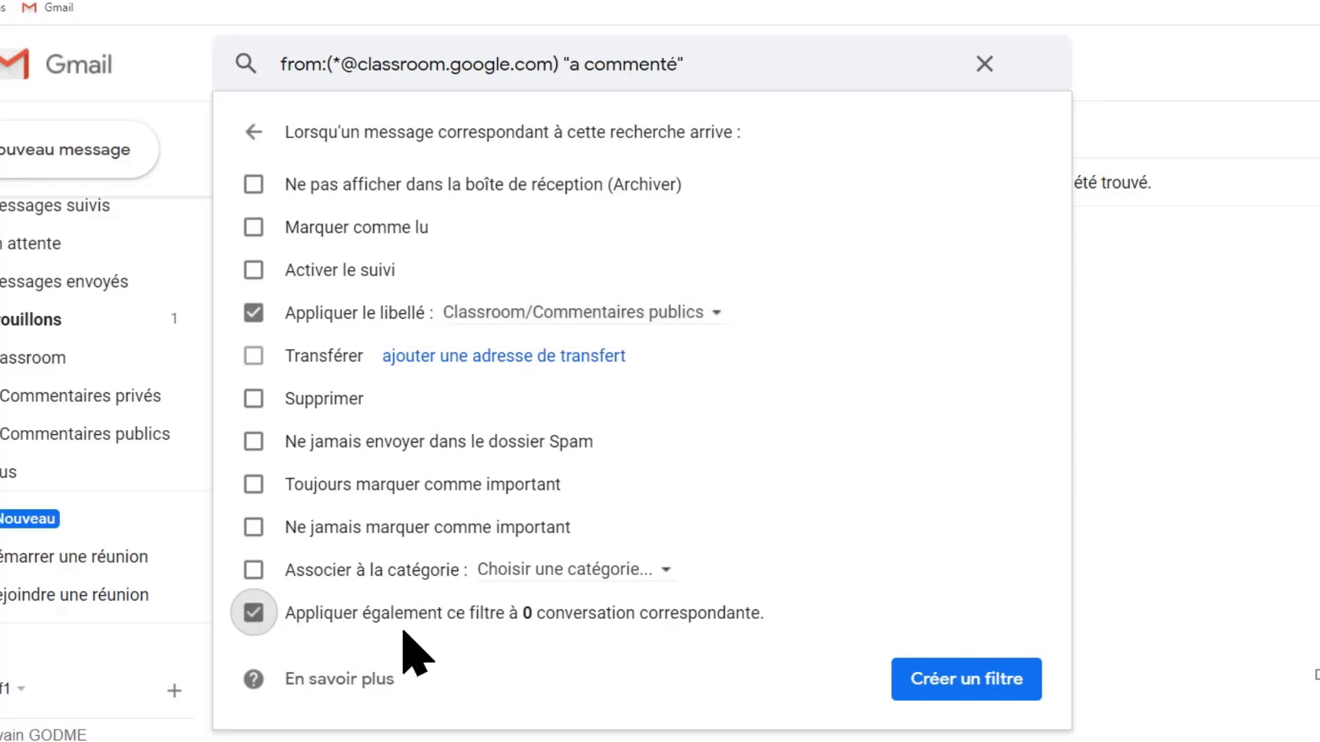
pyautogui.click(952, 680)
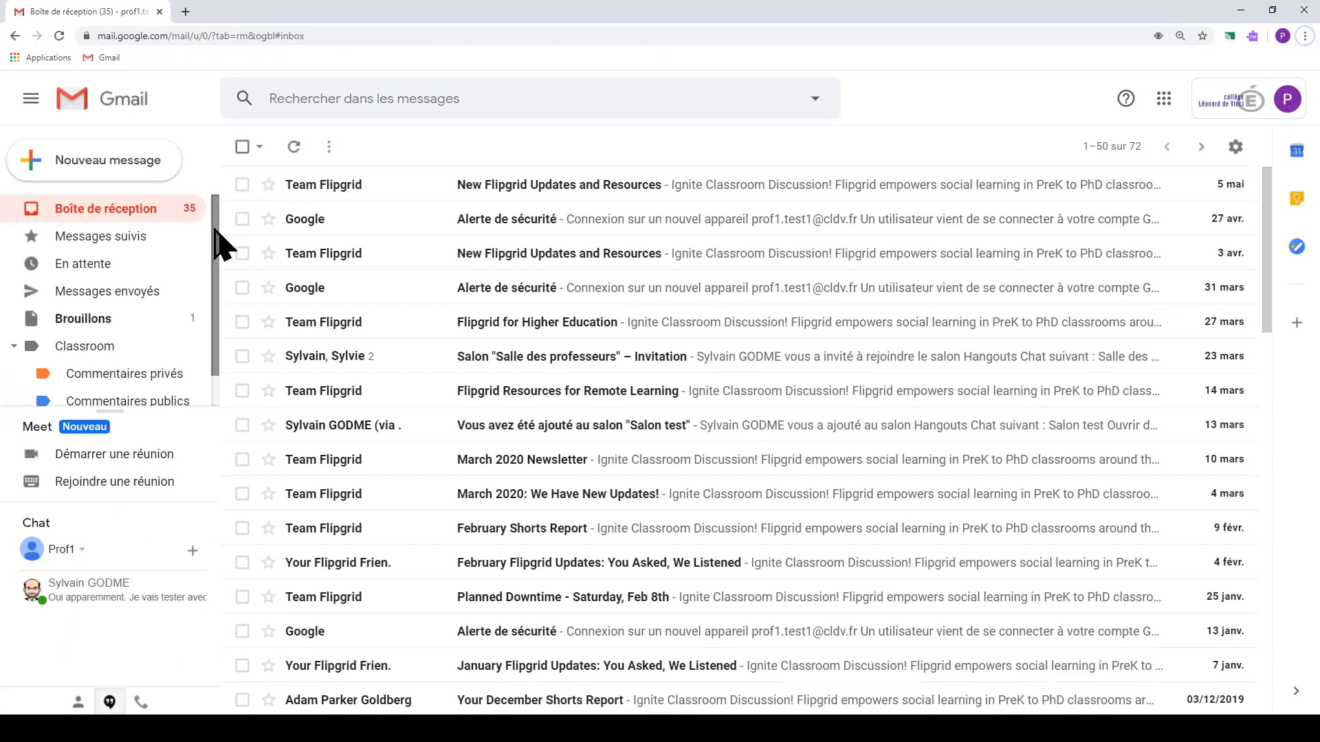
# Look through the messages filed under the Classroom private comments, public comments and "Google + PD" labels in turn
pyautogui.click(1201, 147)
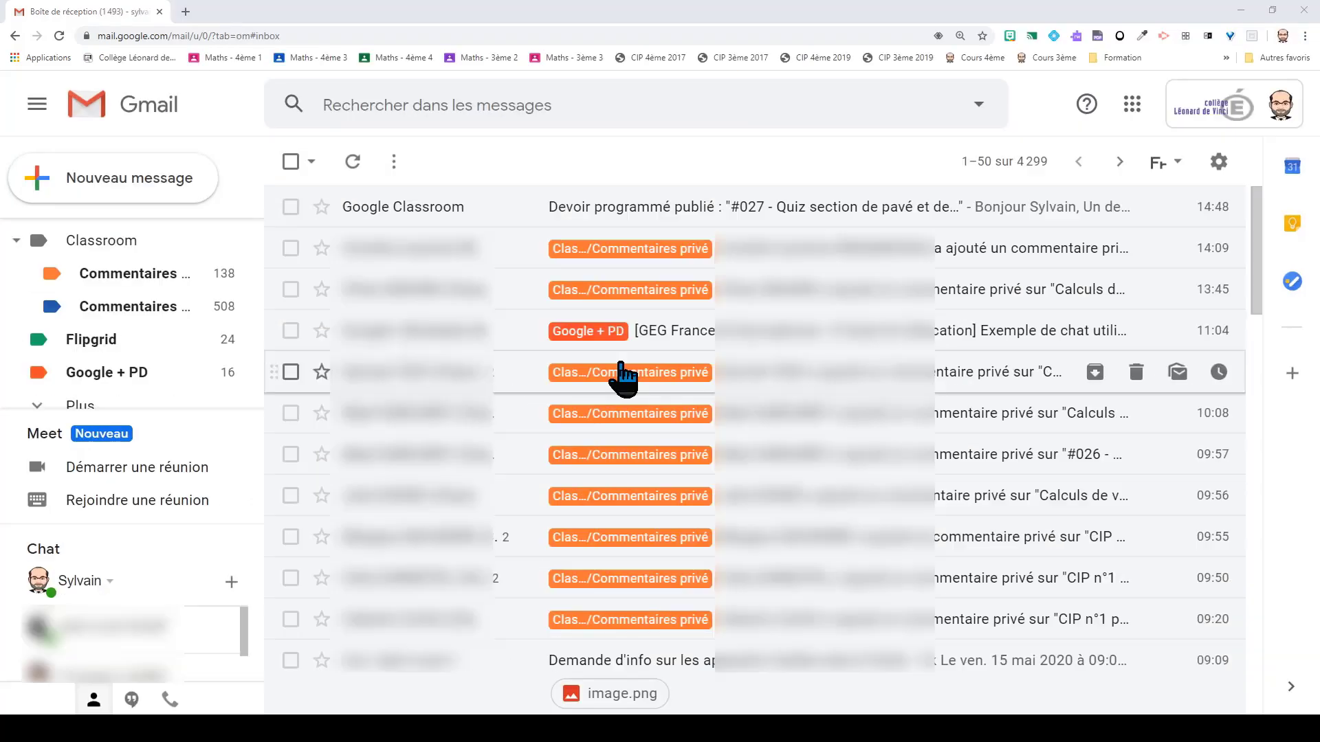
pyautogui.click(141, 281)
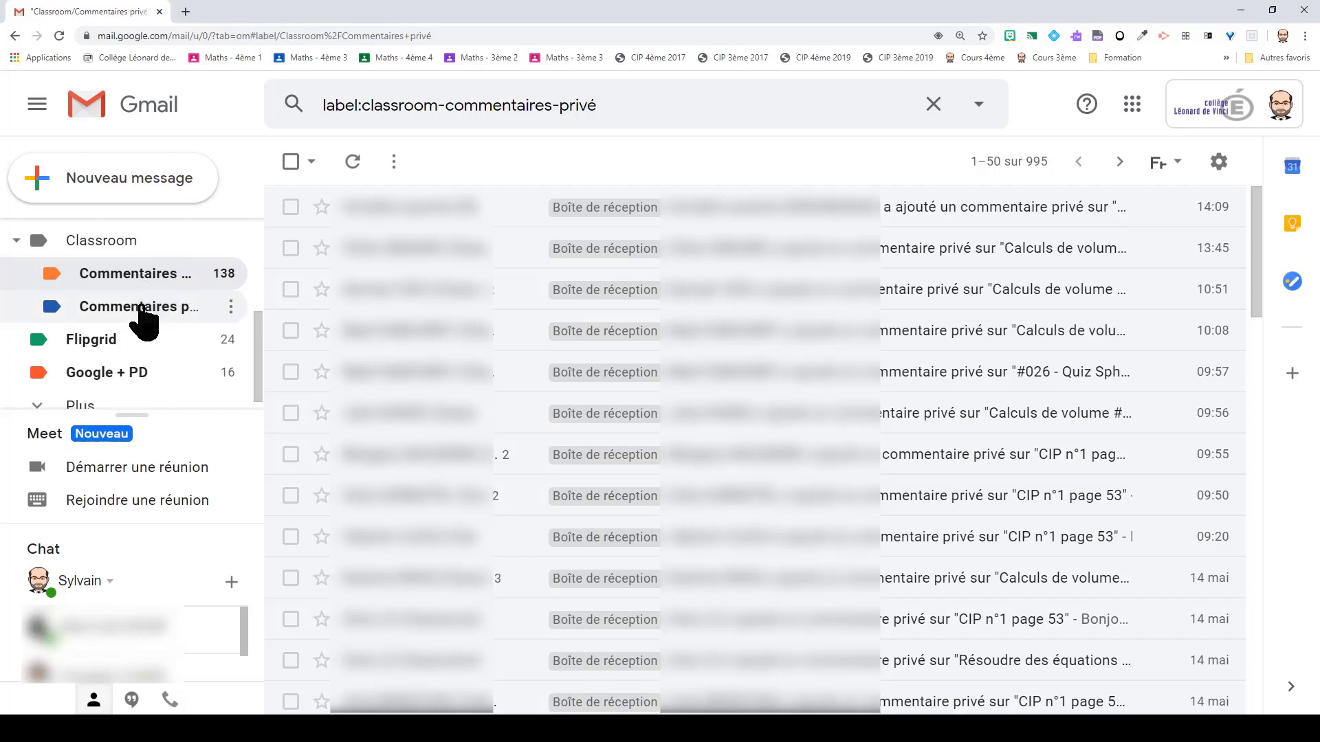
pyautogui.click(142, 313)
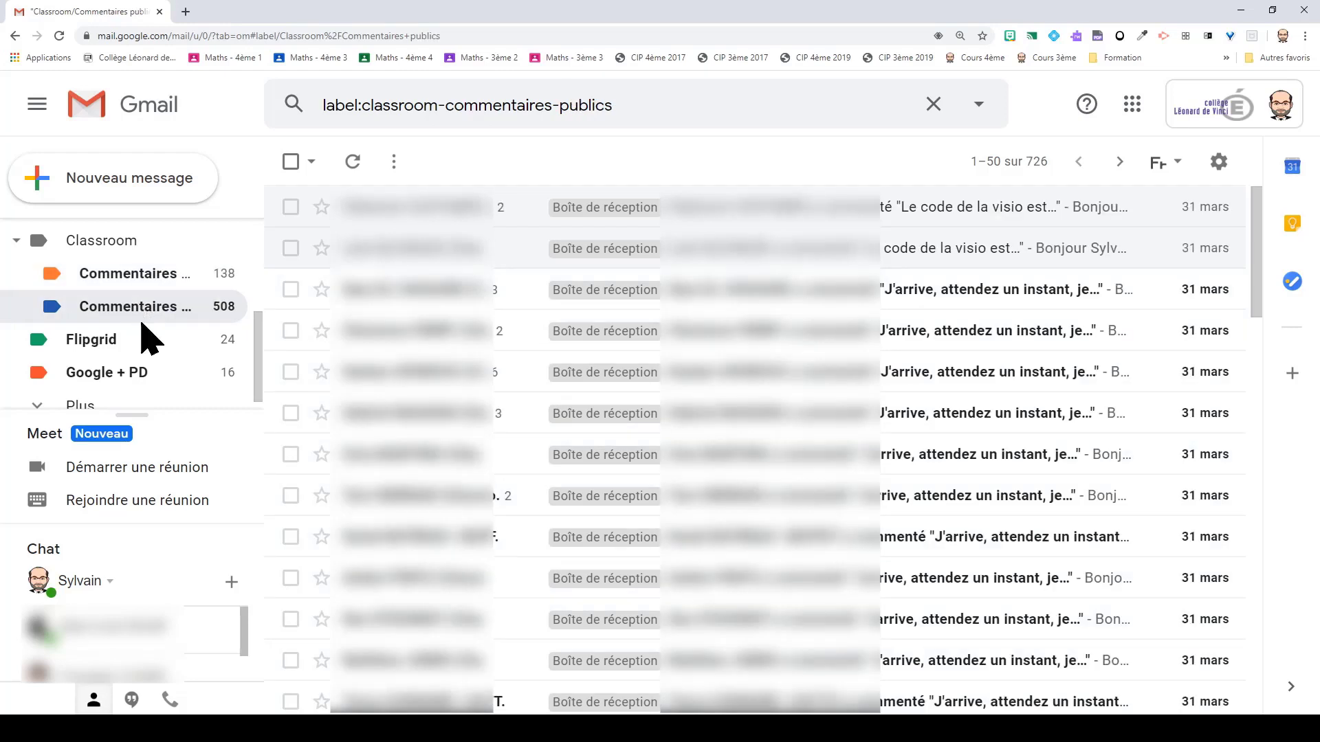
pyautogui.click(135, 376)
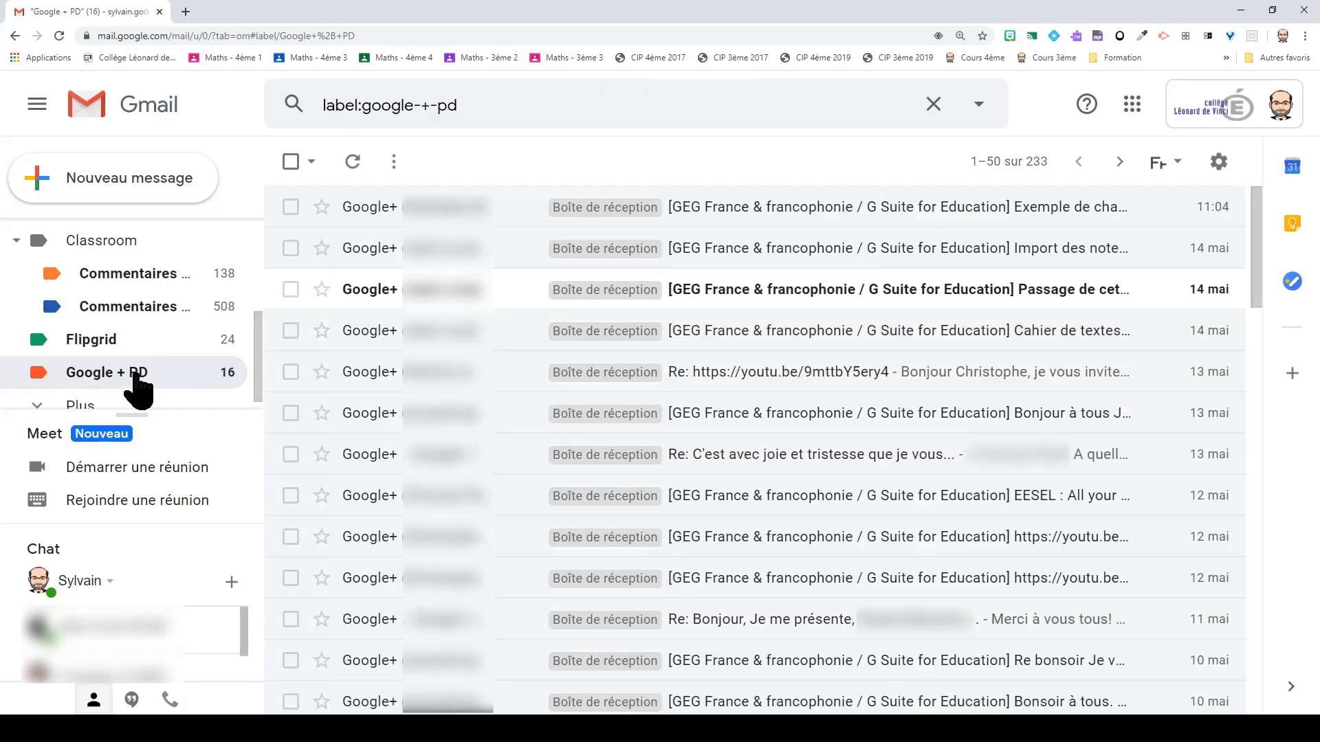